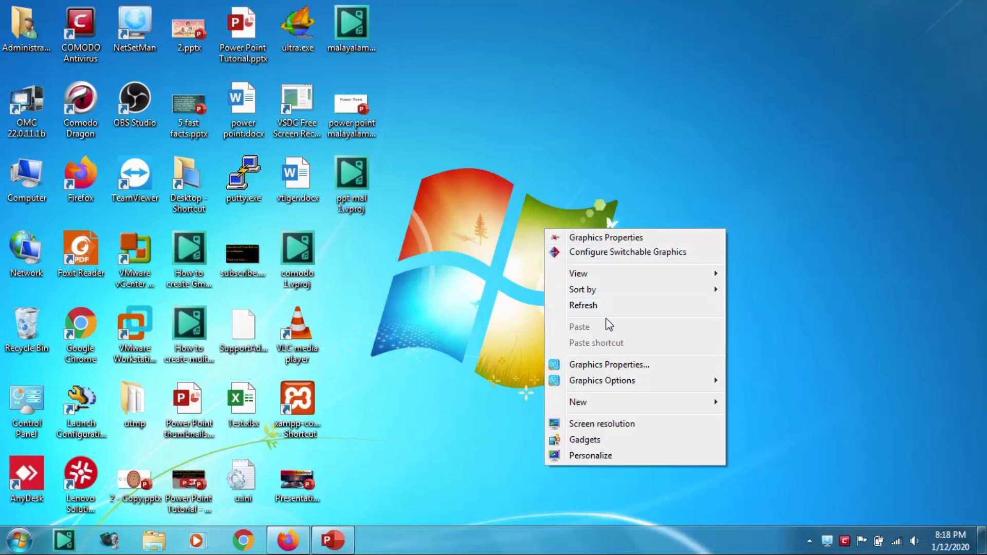
# - Switch to Firefox and bring up the CCleaner product page
pyautogui.click(608, 307)
pyautogui.click(288, 540)
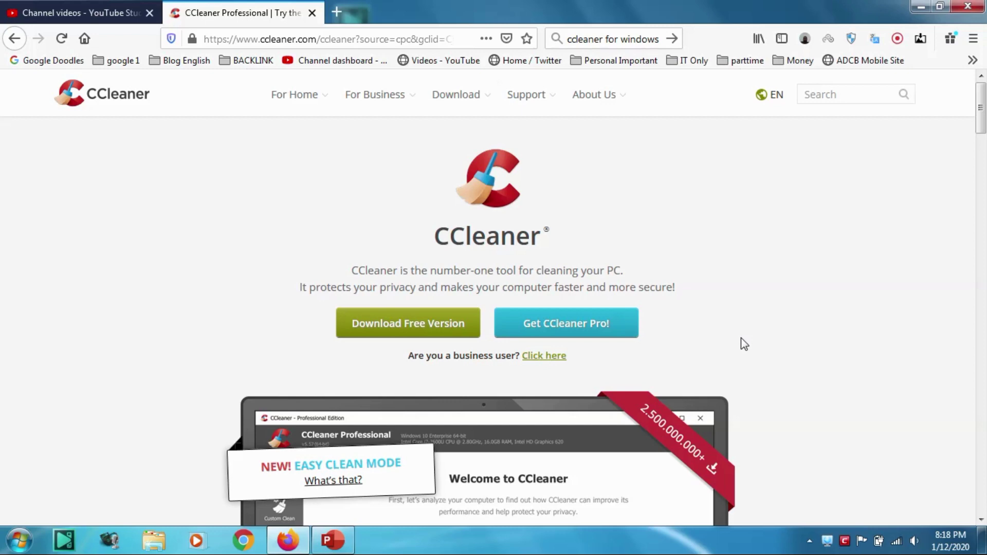
pyautogui.scroll(-4, 763, 330)
pyautogui.scroll(4, 766, 334)
pyautogui.click(337, 13)
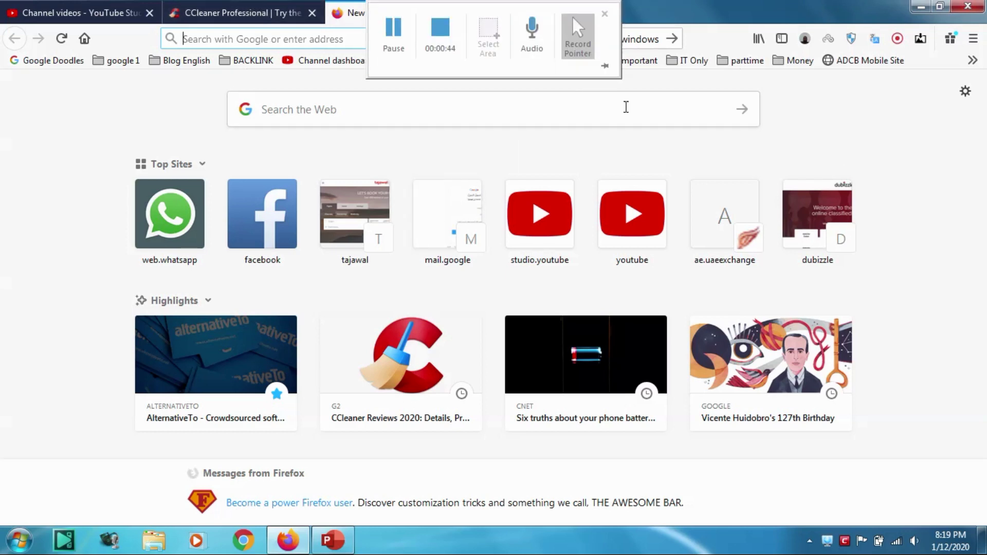
pyautogui.click(258, 13)
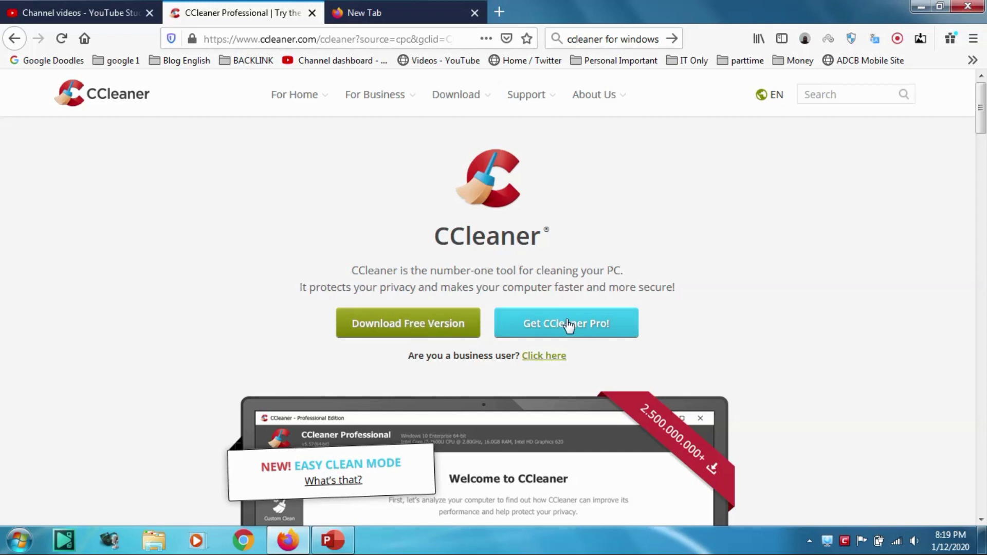
# - Find the version comparison on the CCleaner product page and choose the download for the free edition
pyautogui.scroll(-2, 574, 339)
pyautogui.scroll(-2, 575, 339)
pyautogui.scroll(4, 545, 283)
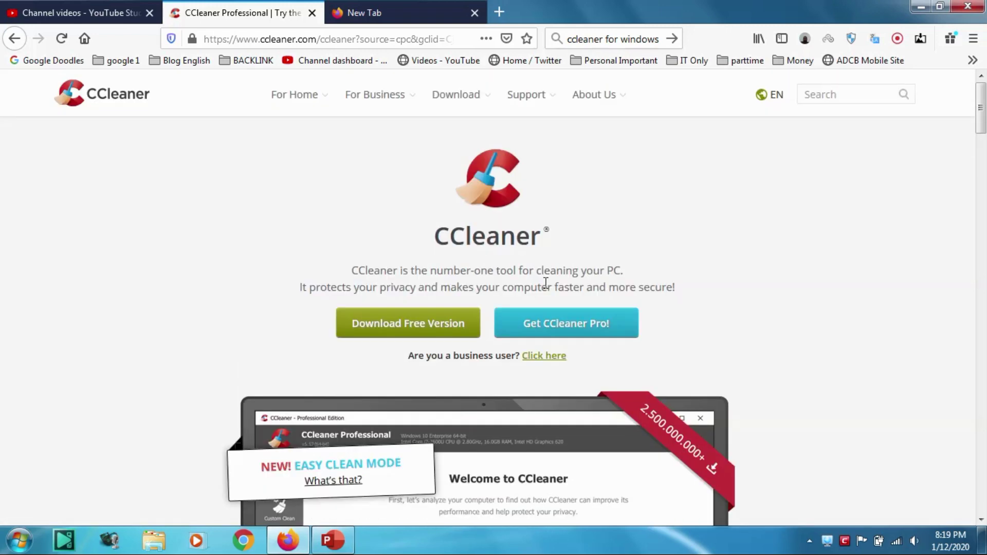
pyautogui.scroll(-20, 386, 332)
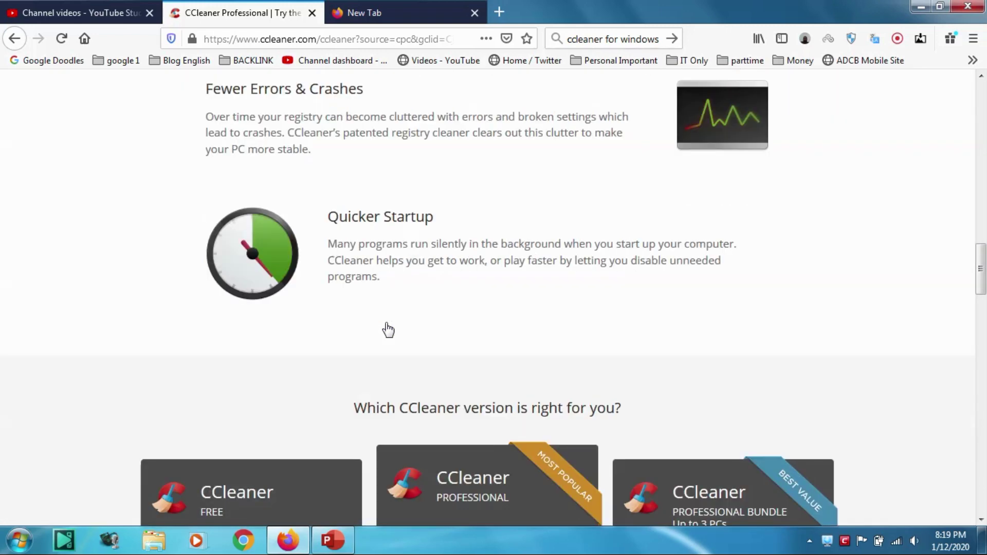
pyautogui.scroll(-5, 387, 328)
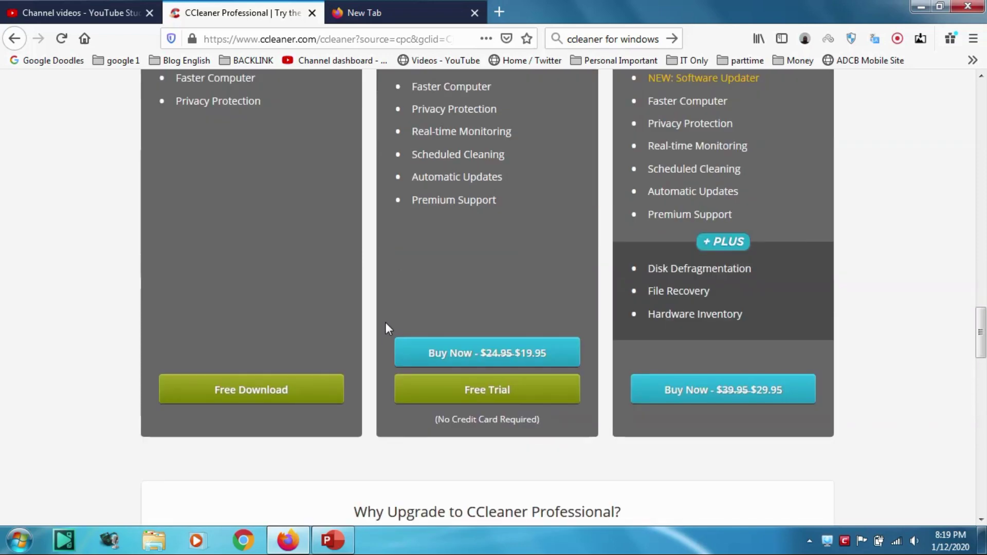
pyautogui.scroll(5, 386, 324)
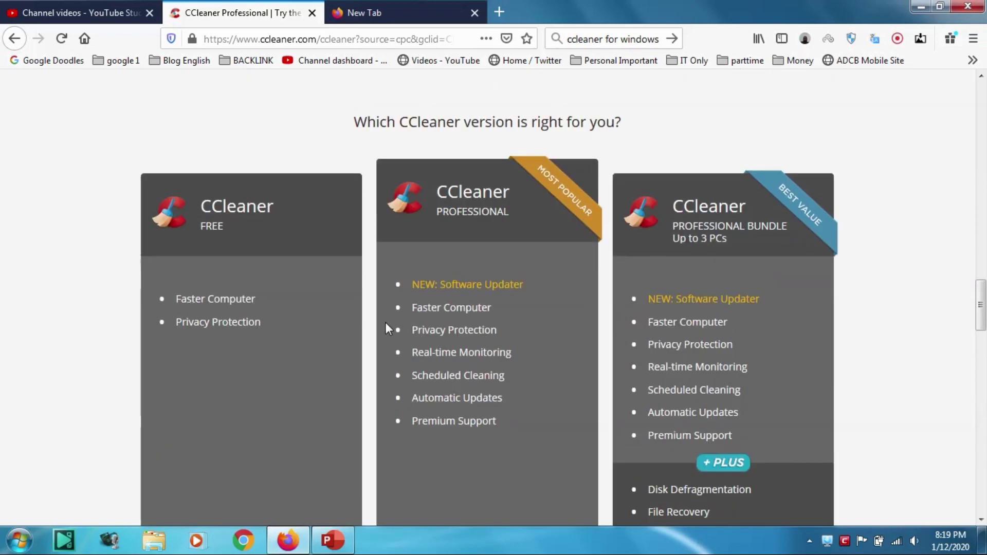
pyautogui.scroll(-3, 386, 324)
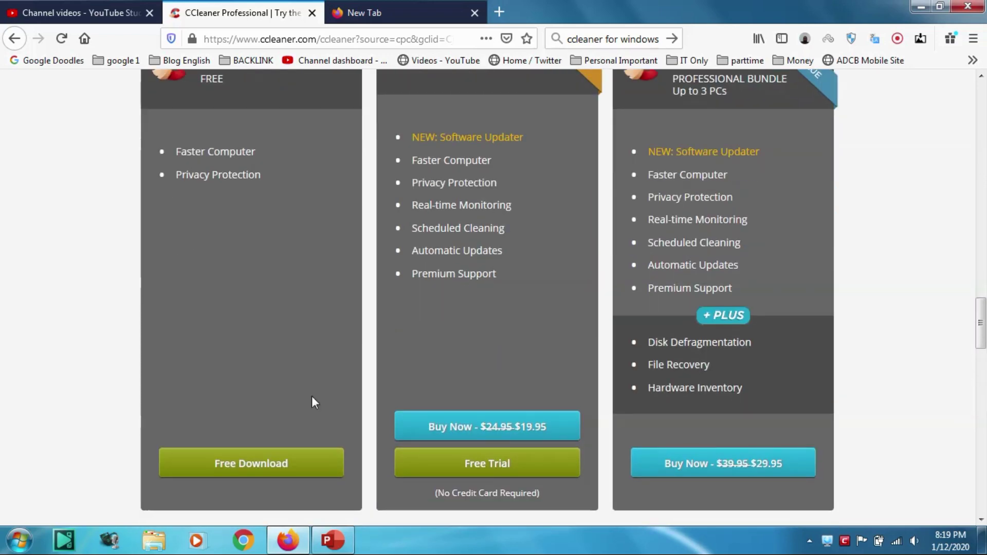
pyautogui.click(274, 467)
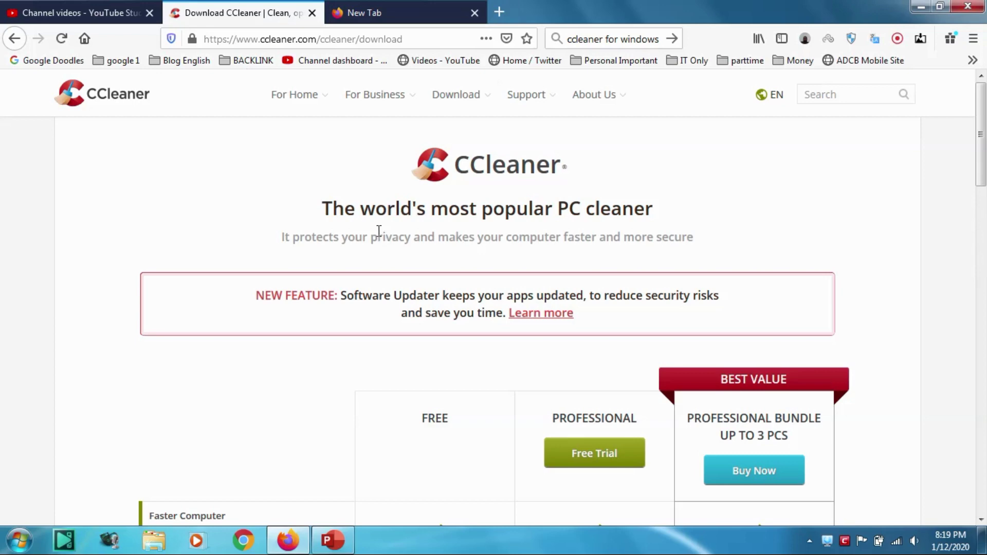
# - Review the feature comparison table and start the download of the Free edition below it
pyautogui.scroll(-8, 380, 241)
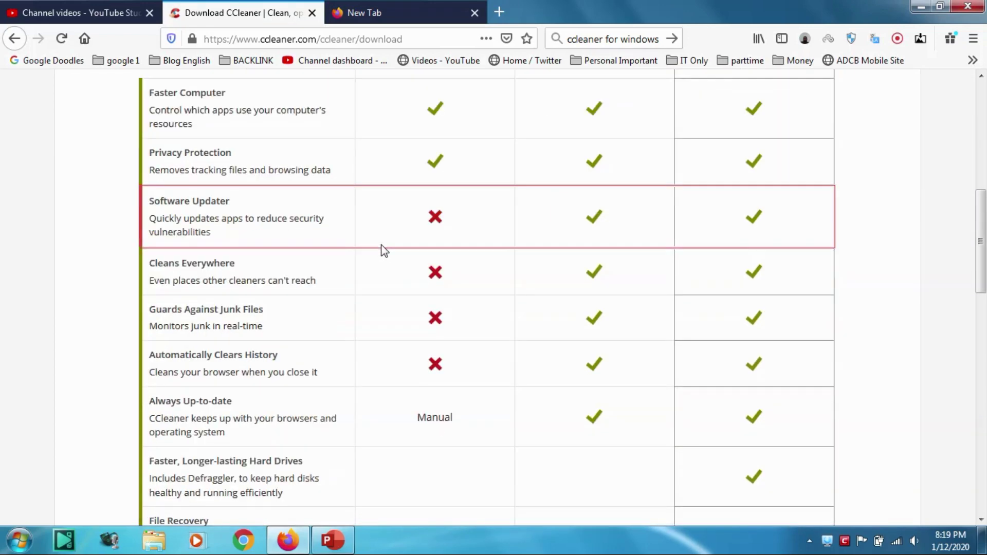
pyautogui.scroll(-2, 383, 251)
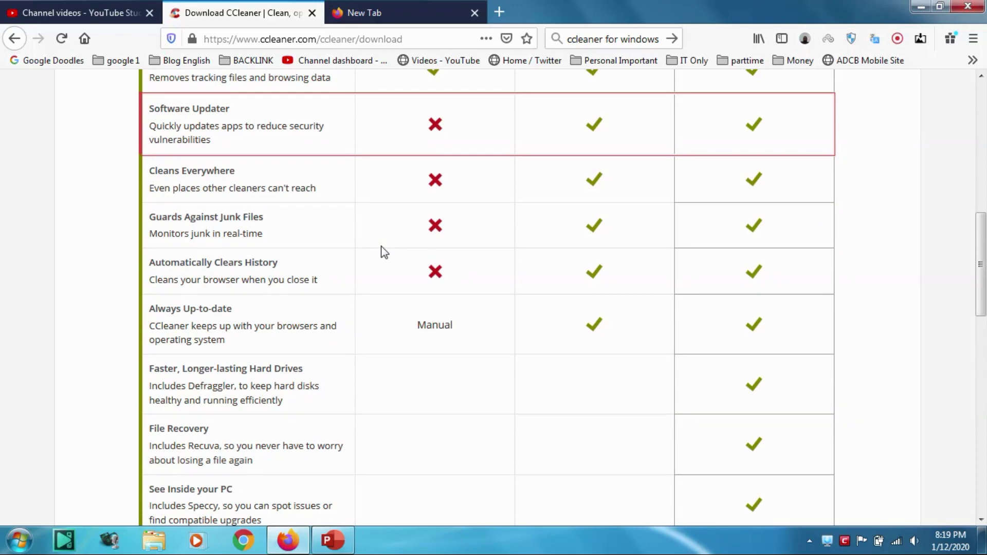
pyautogui.scroll(-6, 382, 251)
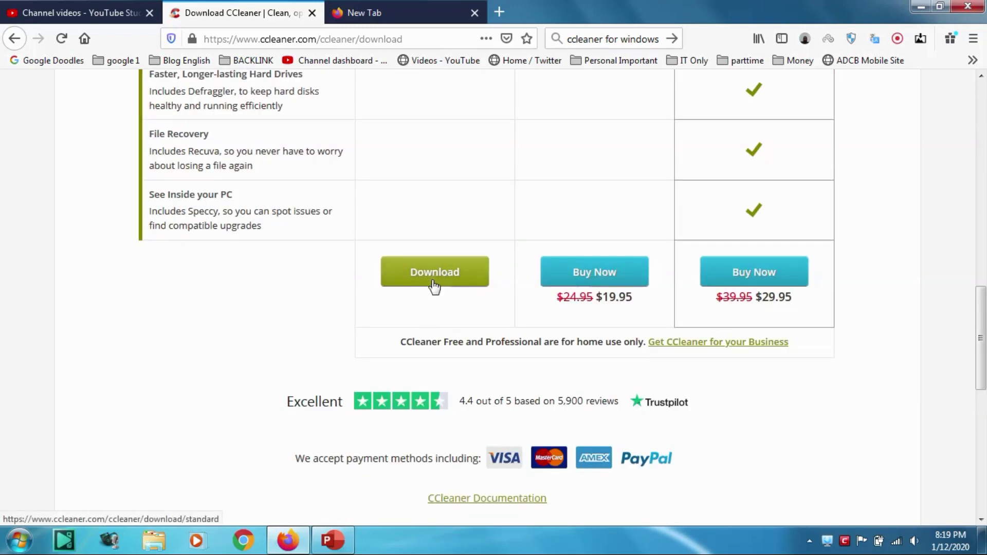
pyautogui.scroll(15, 434, 285)
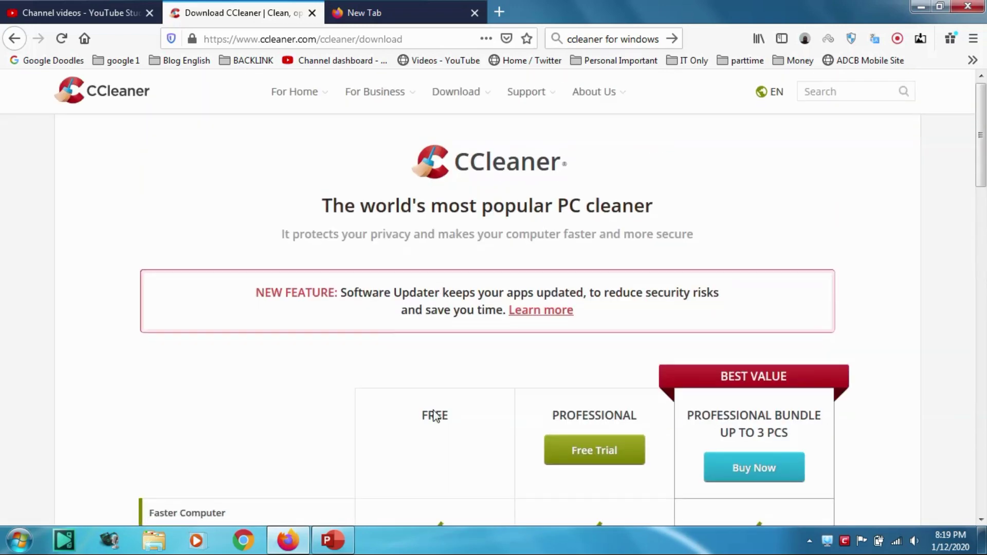
pyautogui.scroll(-8, 434, 417)
pyautogui.click(434, 346)
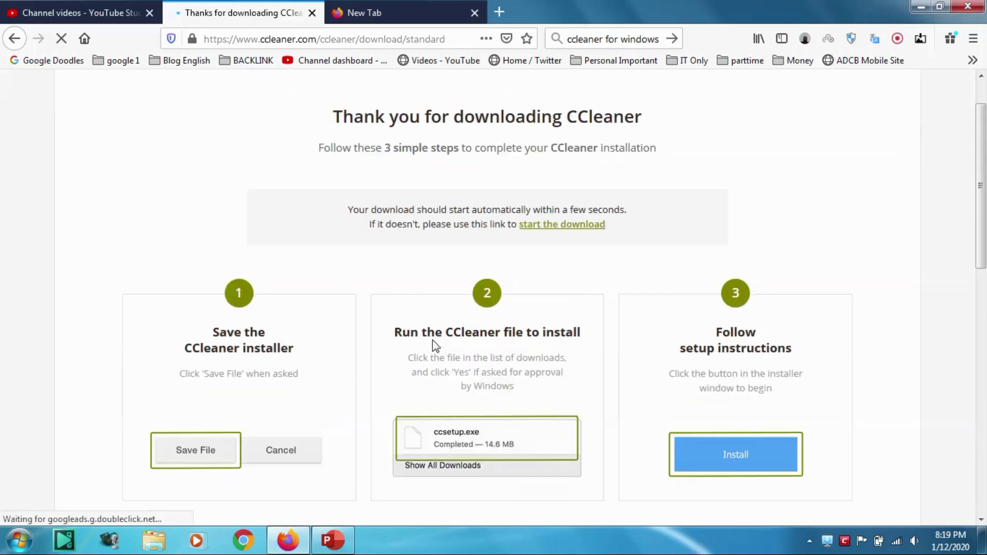
# - Save the ccsetup563.exe installer and show the browser's recent downloads
pyautogui.scroll(-3, 432, 340)
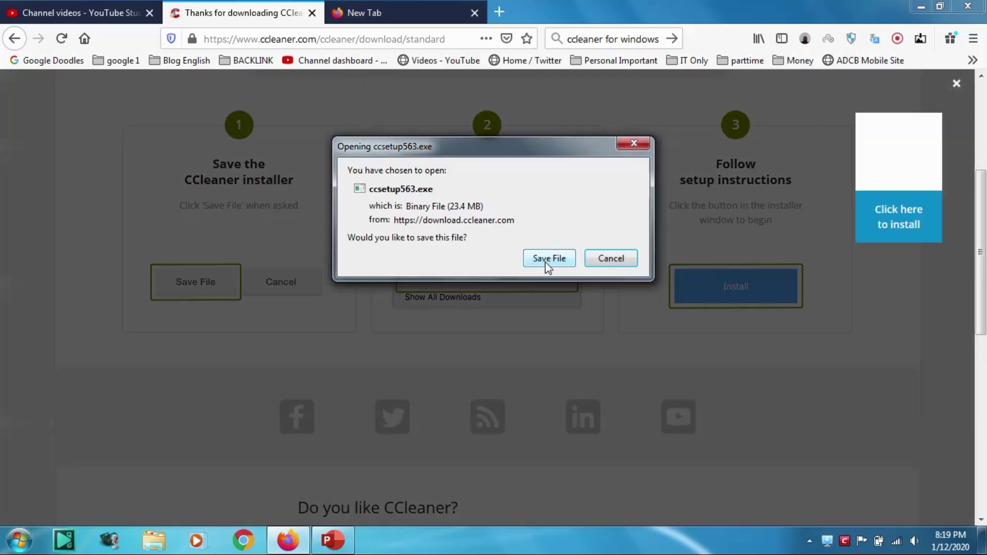
pyautogui.click(546, 261)
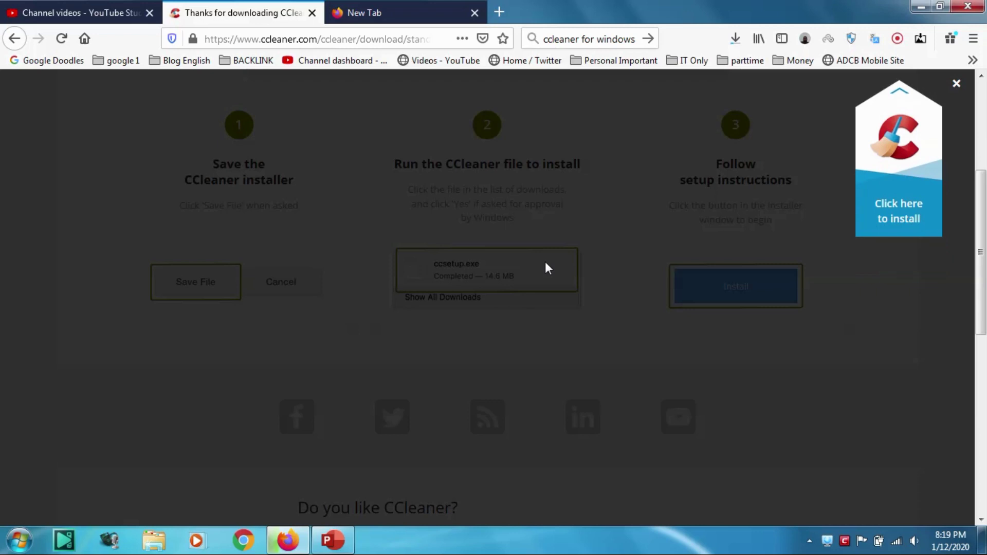
pyautogui.click(544, 261)
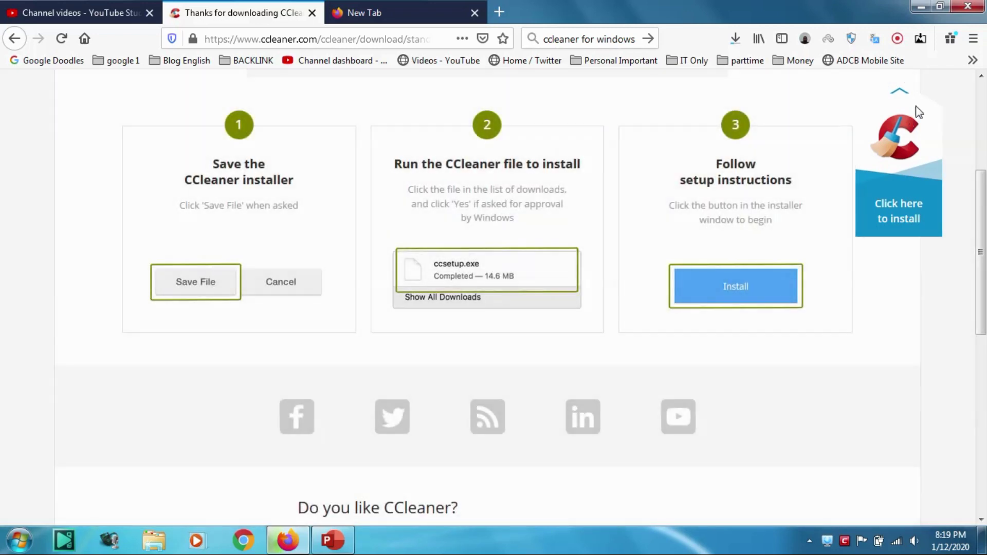
pyautogui.click(740, 40)
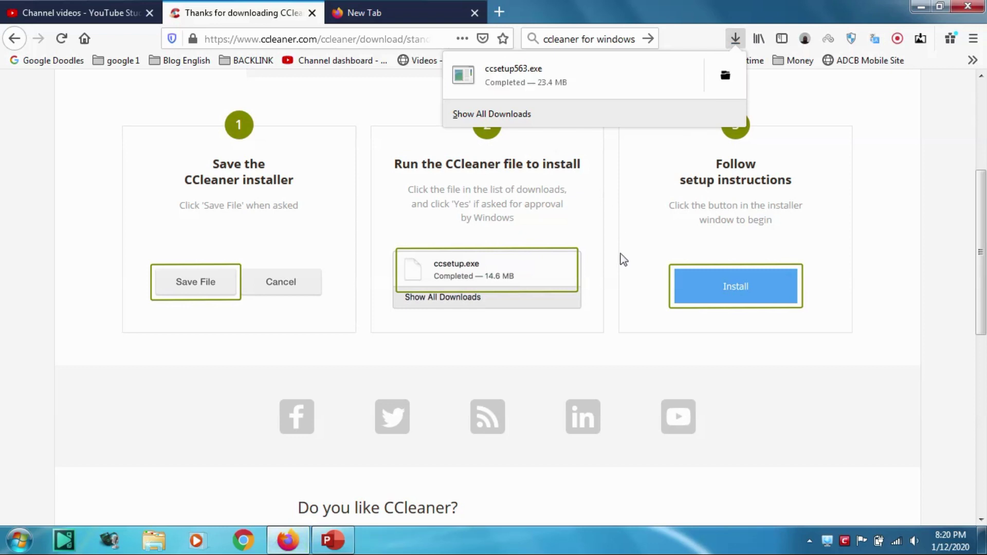
pyautogui.scroll(4, 615, 226)
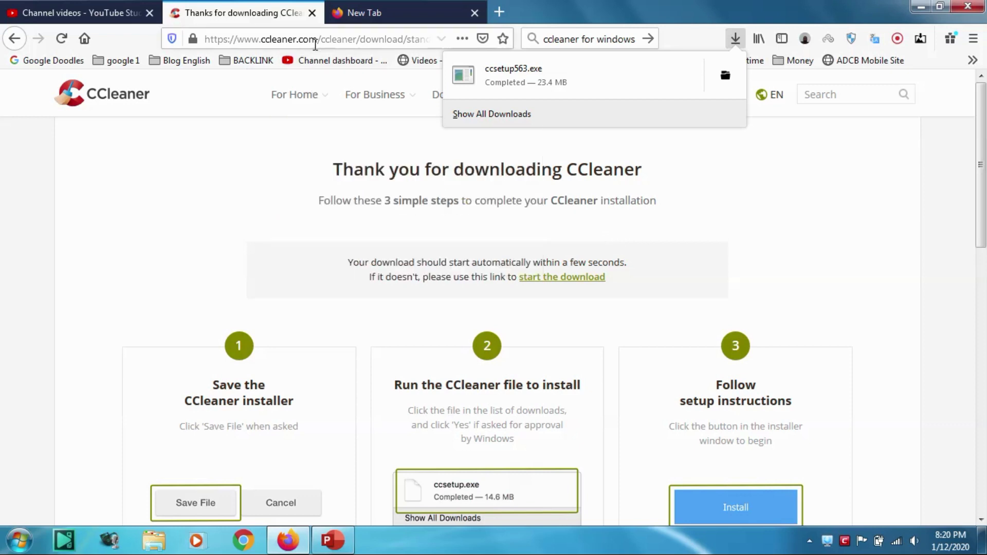
pyautogui.moveTo(316, 39); pyautogui.dragTo(232, 37)
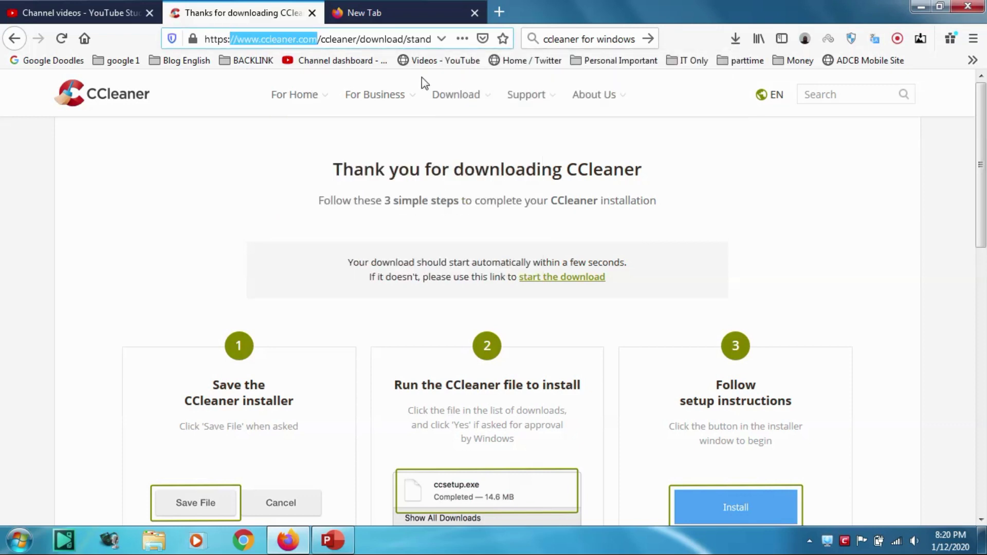
pyautogui.write('==')
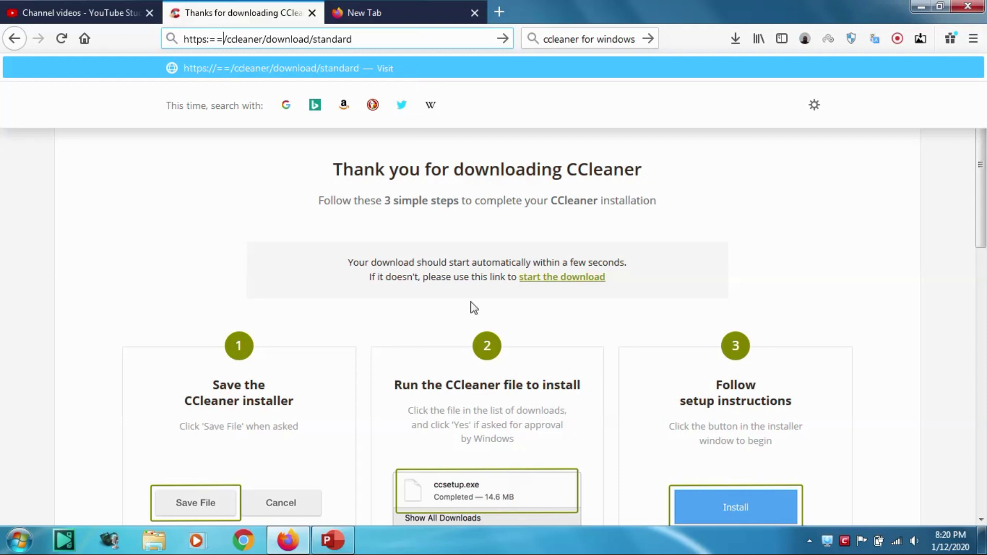
pyautogui.click(489, 211)
# - Open the folder containing the downloaded ccsetup563.exe and launch the installer from there
pyautogui.click(740, 37)
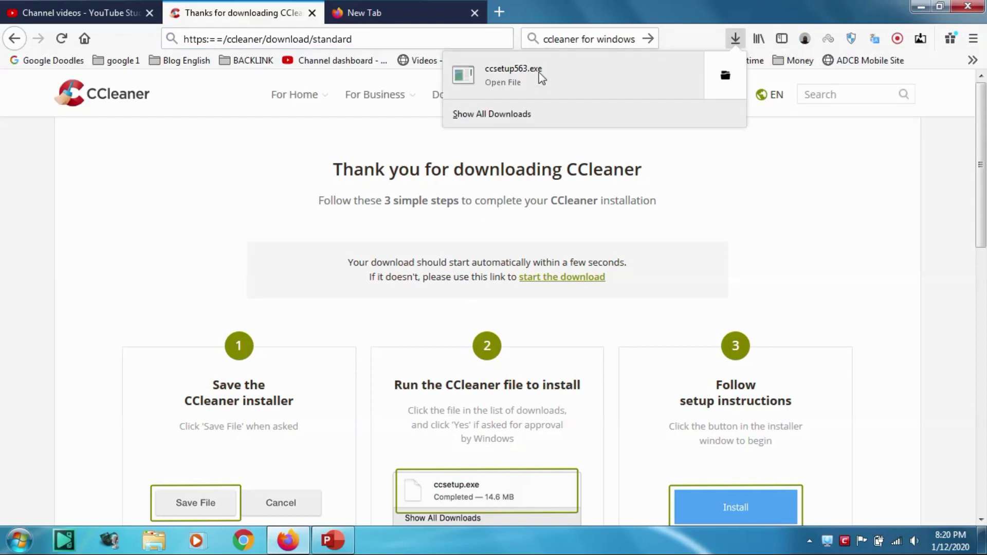
pyautogui.click(727, 76)
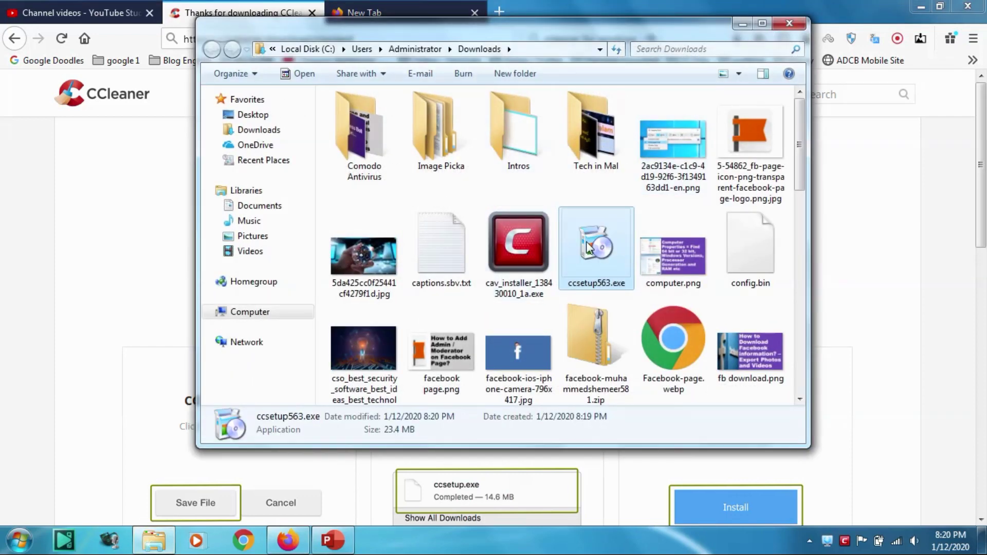
pyautogui.rightClick(586, 237)
pyautogui.click(634, 263)
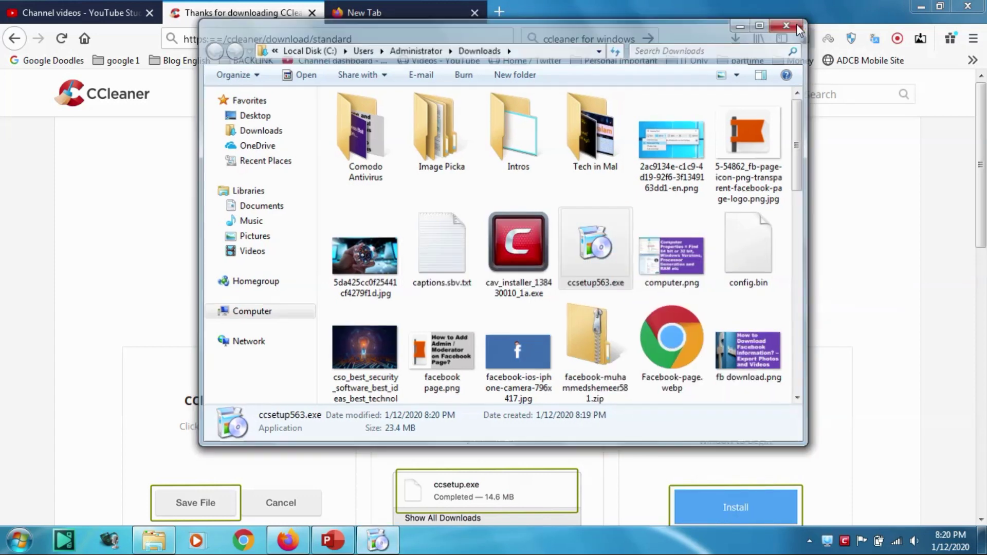
# - Close the Downloads folder and minimise the browser so the CCleaner setup window is on the desktop
pyautogui.click(797, 23)
pyautogui.click(922, 6)
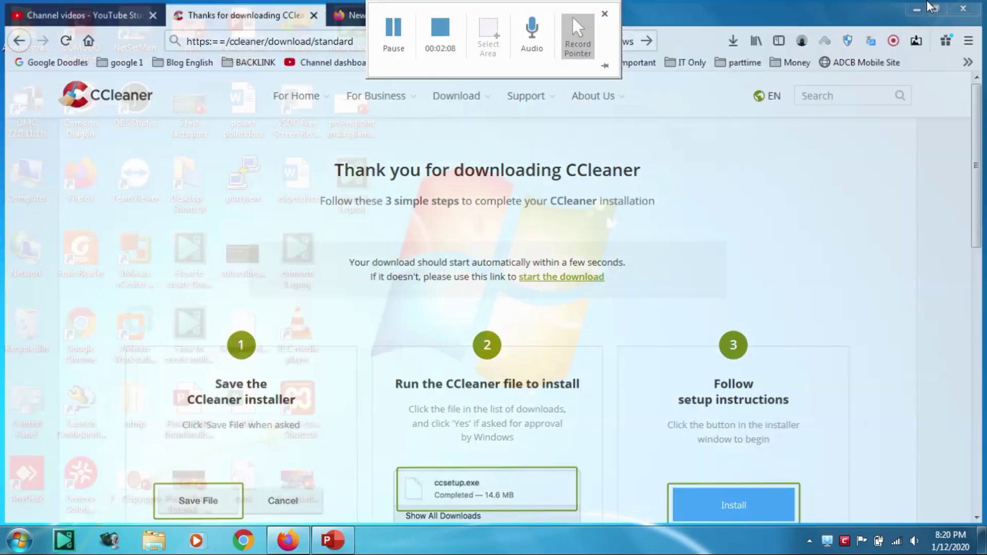
pyautogui.rightClick(413, 205)
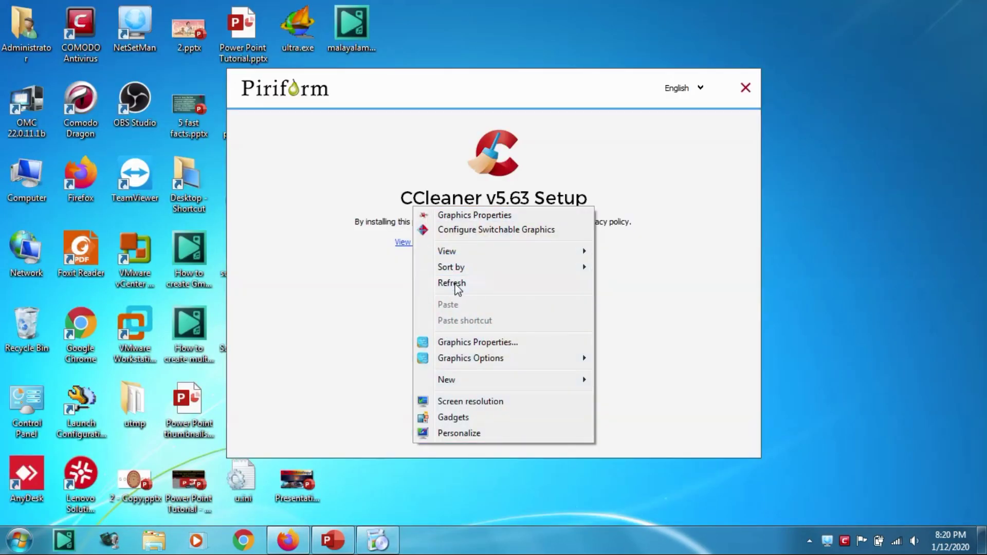
pyautogui.click(456, 284)
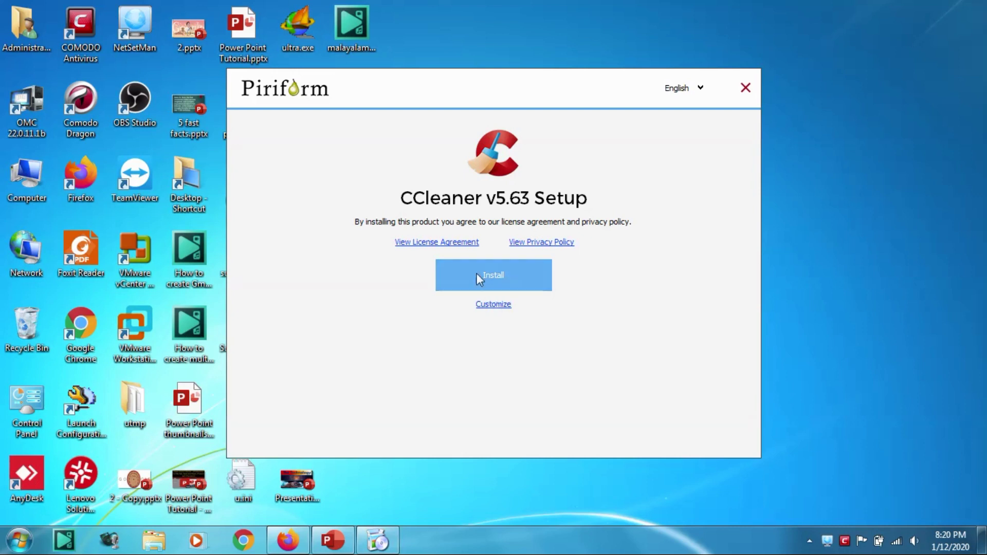
# - Review the custom install options and install CCleaner v5.63 with all of them left enabled
pyautogui.click(493, 305)
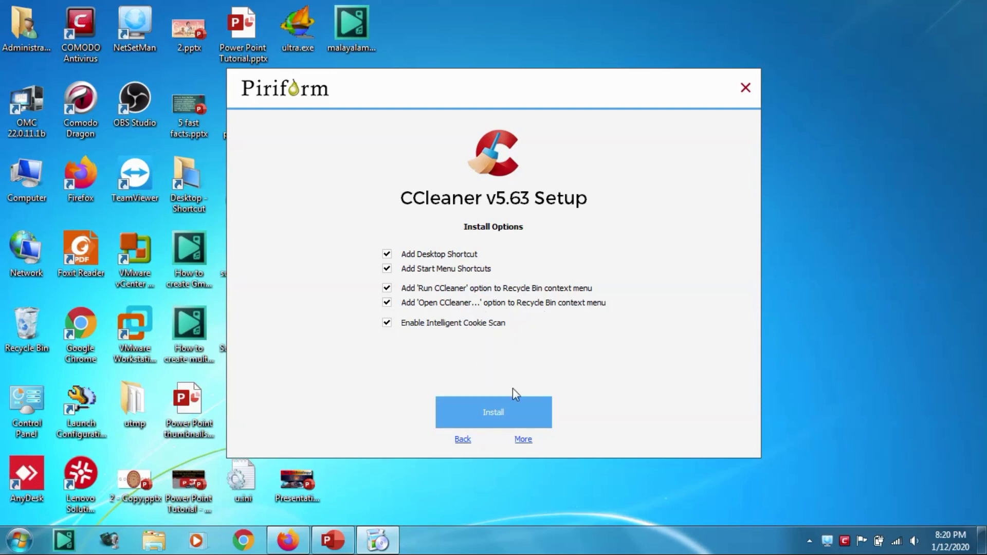
pyautogui.click(507, 405)
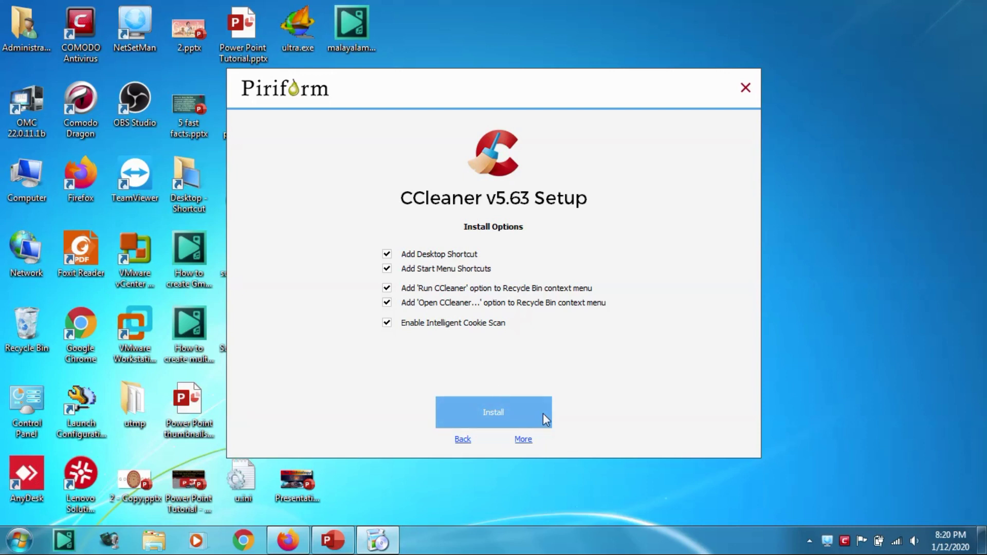
pyautogui.click(502, 415)
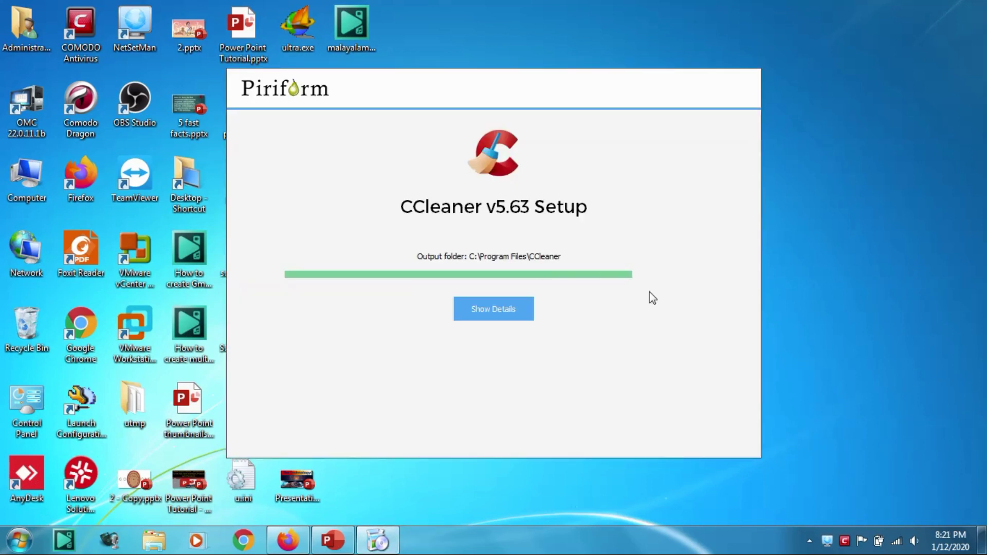
pyautogui.rightClick(840, 220)
pyautogui.click(857, 300)
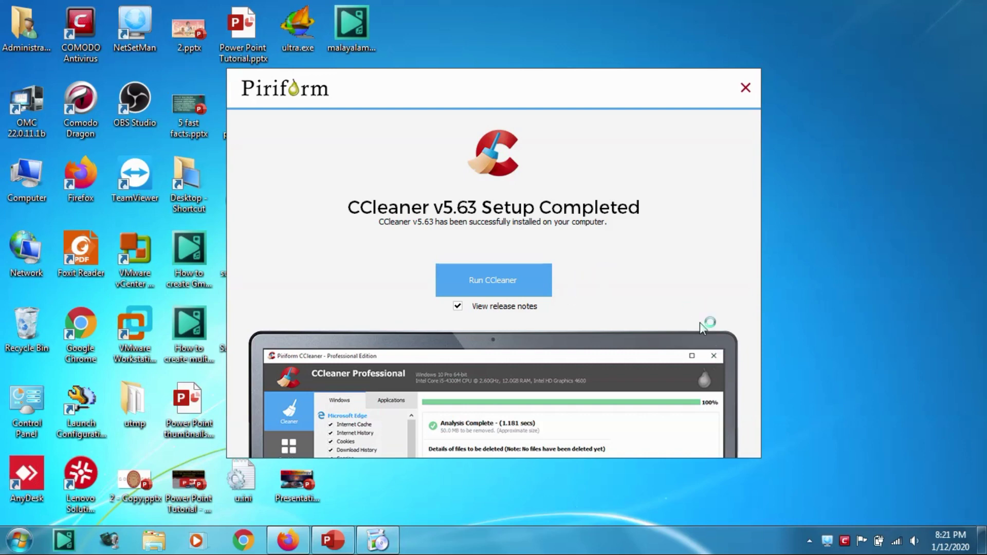
# - Move the setup window aside and magnify the new CCleaner shortcut on the desktop
pyautogui.moveTo(434, 82); pyautogui.dragTo(591, 57)
pyautogui.click(348, 269)
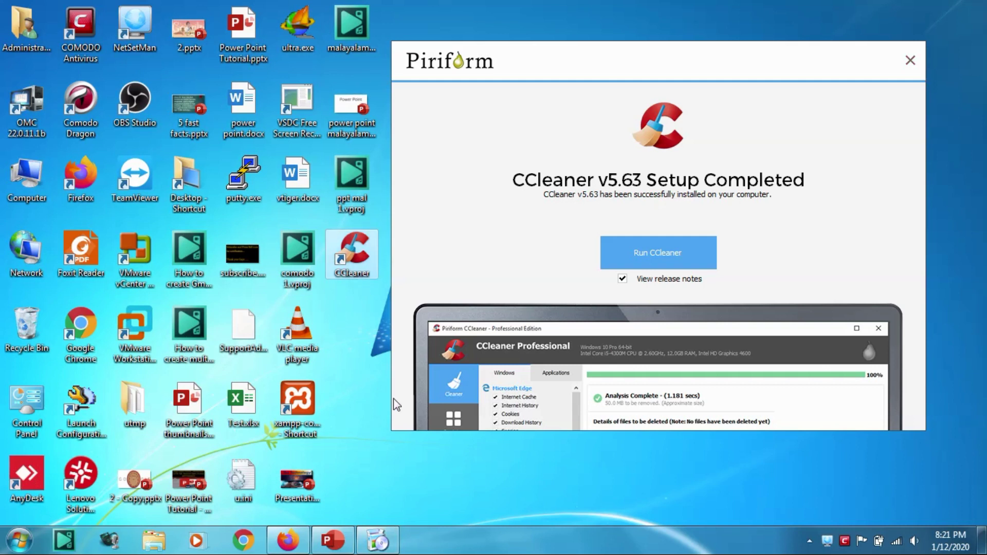
pyautogui.press('super+plus')
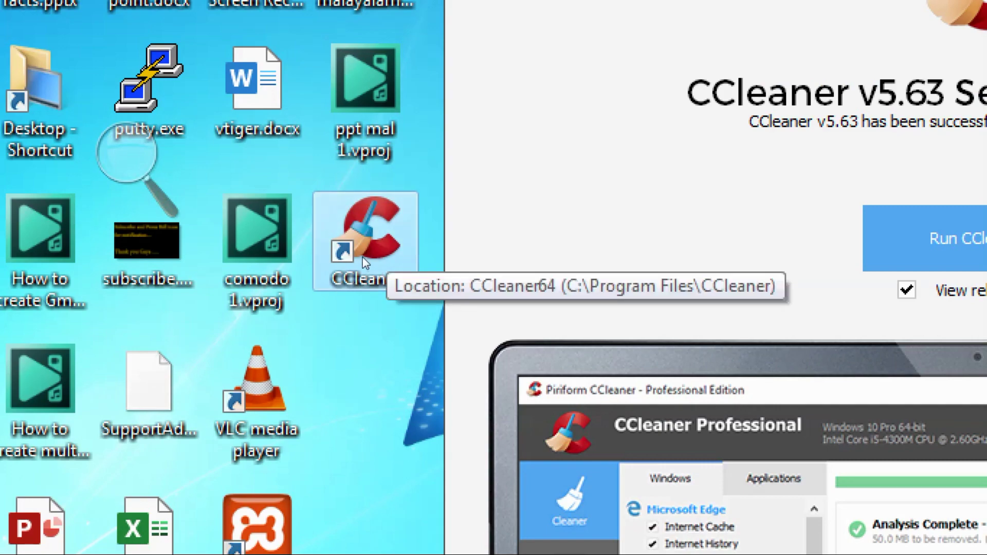
pyautogui.press('super+minus')
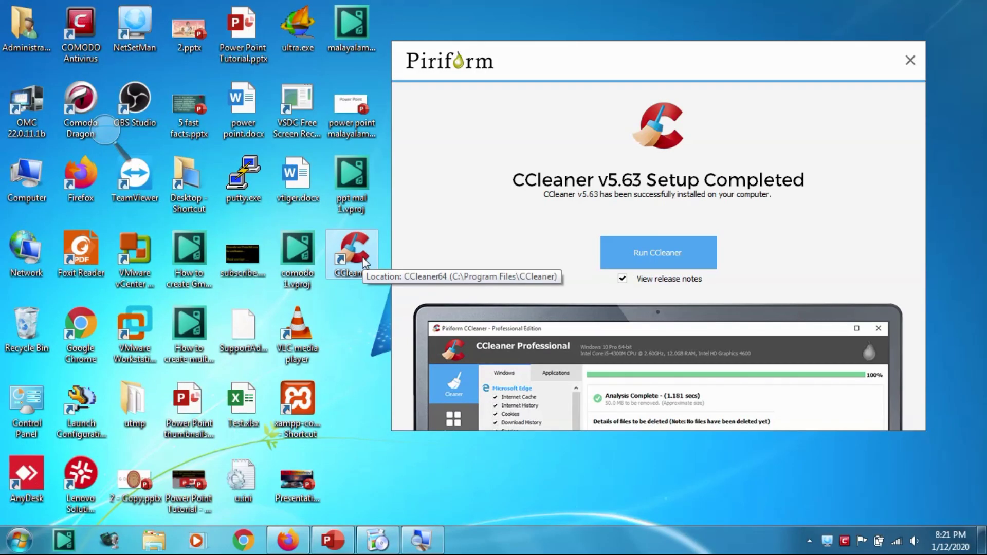
# - Run CCleaner from the completed setup with the release notes option enabled
pyautogui.click(679, 257)
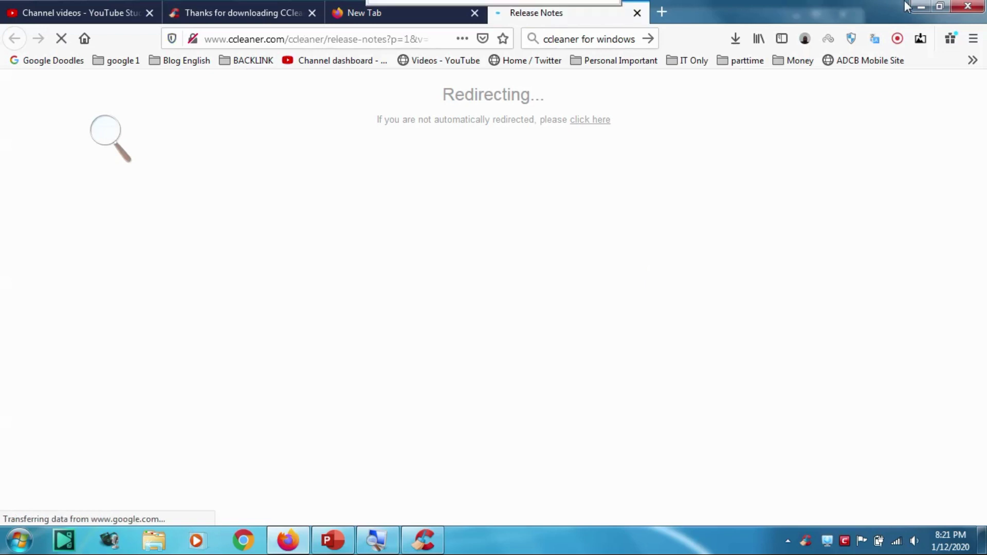
# - Minimise the browser and look through CCleaner's Custom Clean, Registry, Tools and Options sections
pyautogui.click(921, 7)
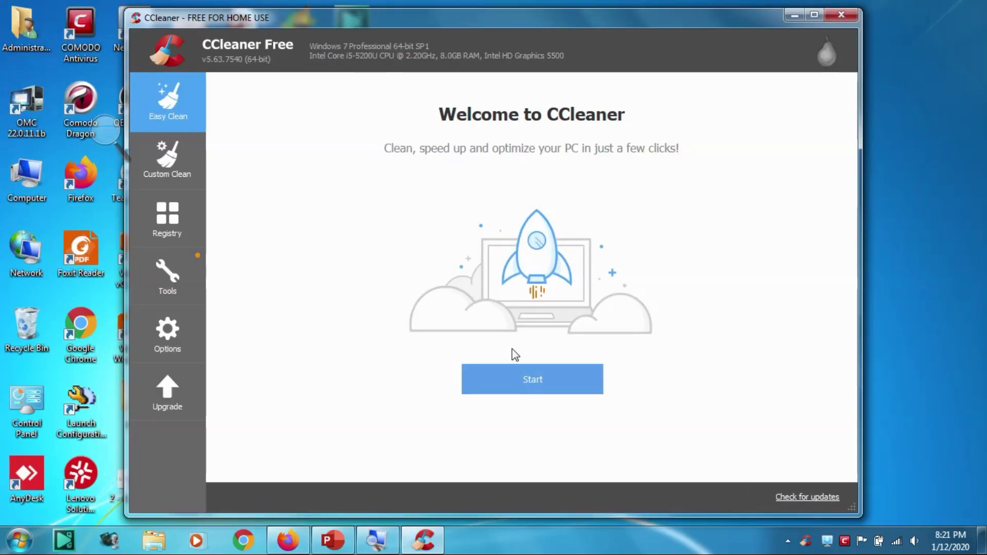
pyautogui.click(181, 149)
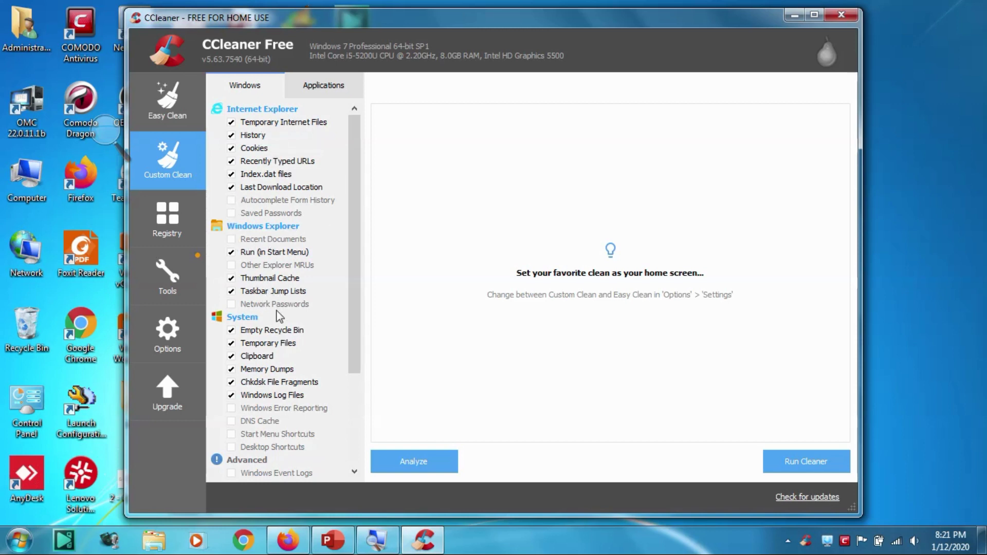
pyautogui.moveTo(349, 222)
pyautogui.mouseDown()
pyautogui.moveTo(363, 324)
pyautogui.moveTo(340, 221)
pyautogui.mouseUp()
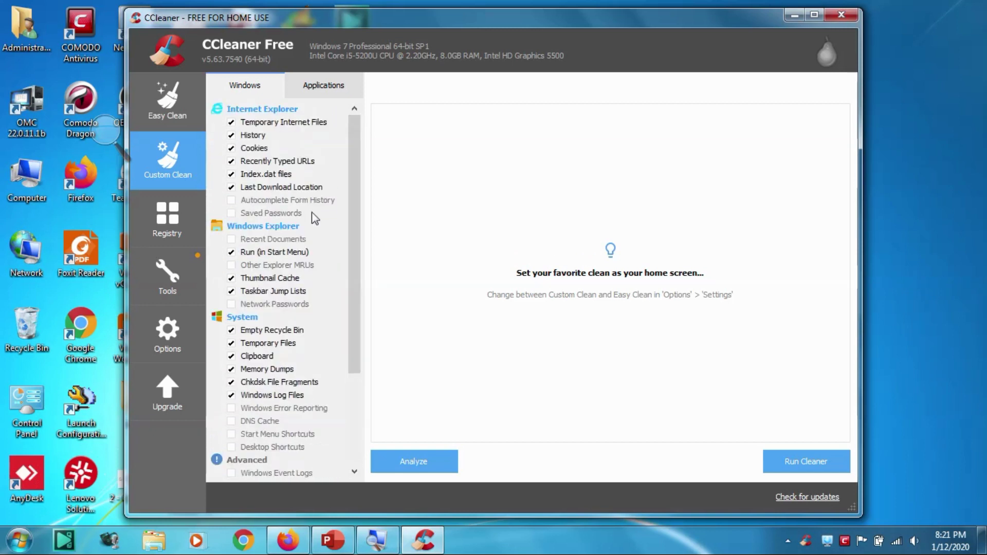
pyautogui.click(156, 229)
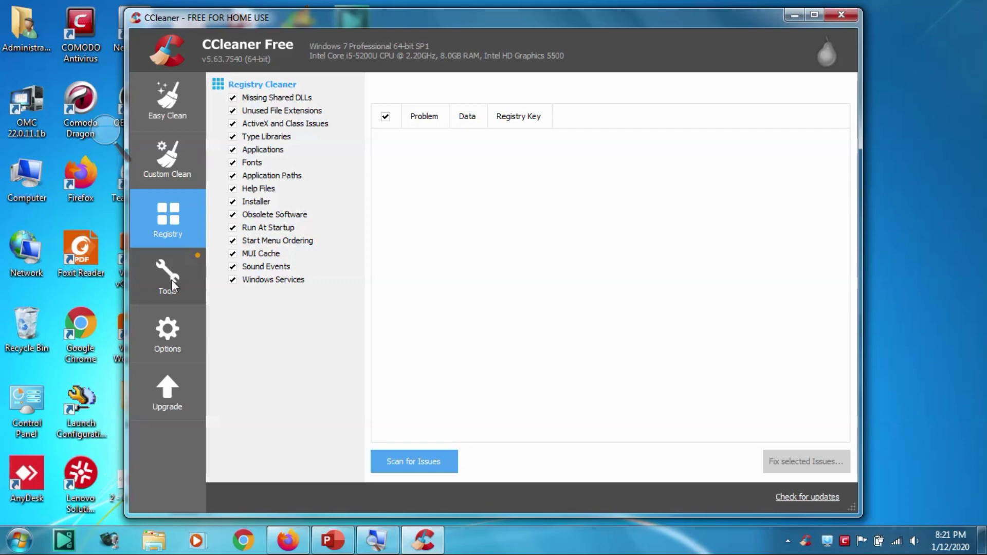
pyautogui.click(160, 269)
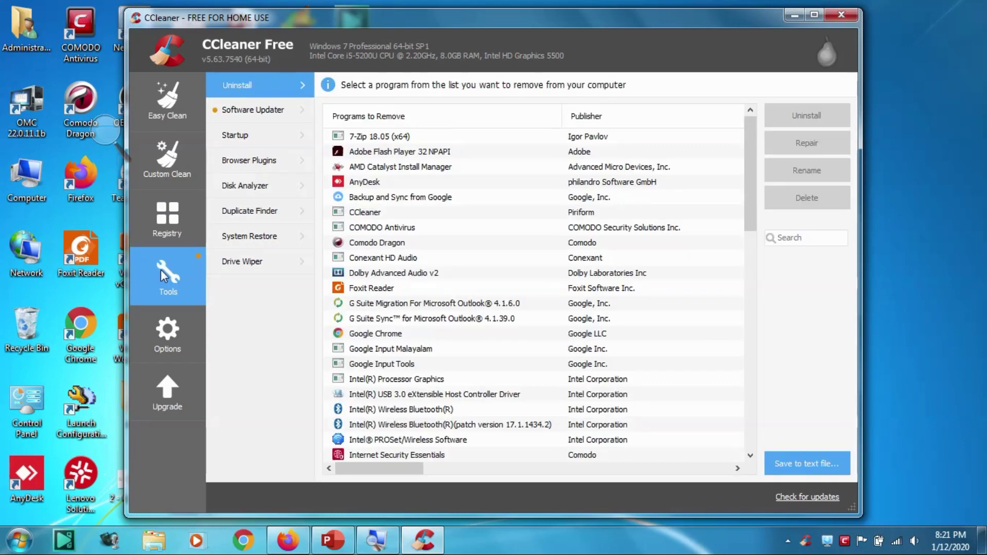
pyautogui.click(170, 340)
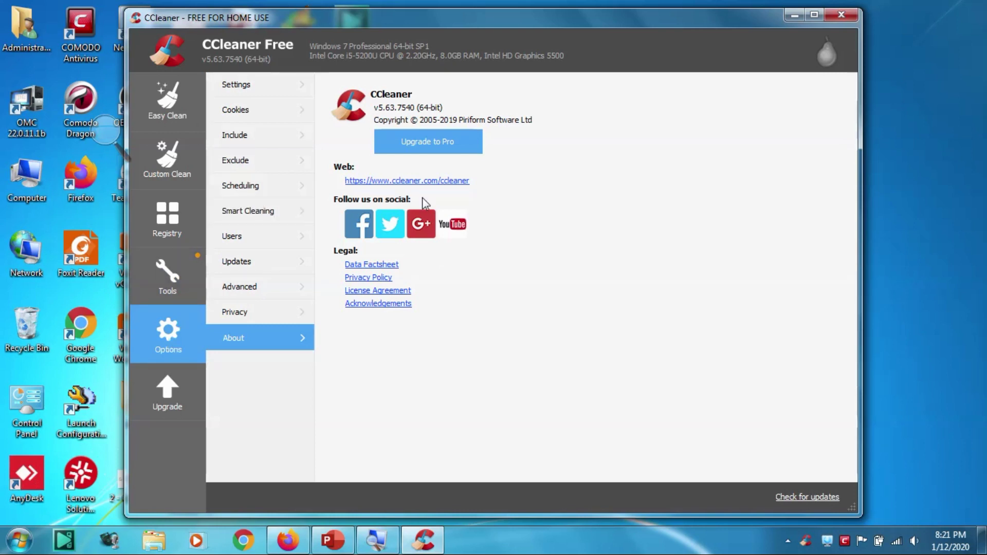
# - Run an Easy Clean analysis with Firefox closed and clean all the detected trackers and junk
pyautogui.click(153, 108)
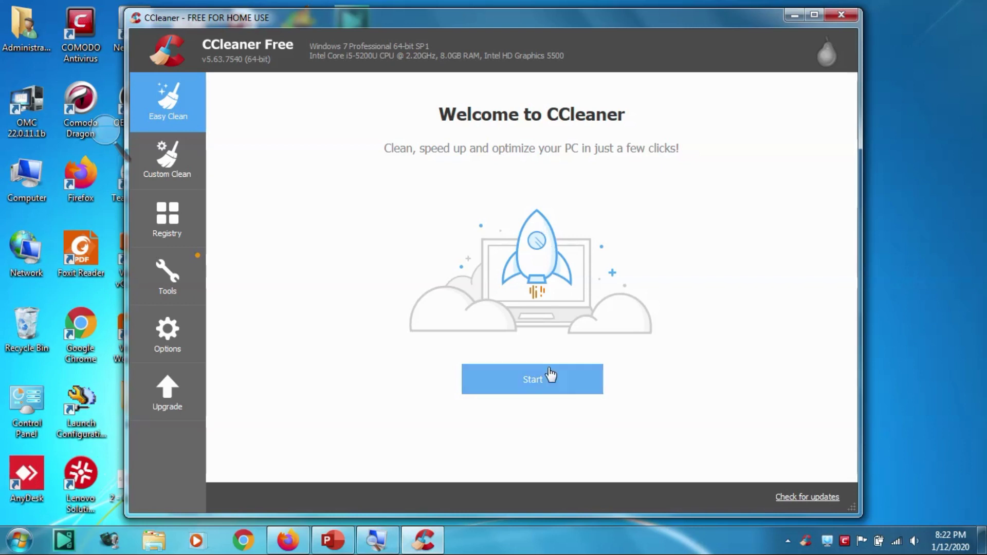
pyautogui.click(544, 397)
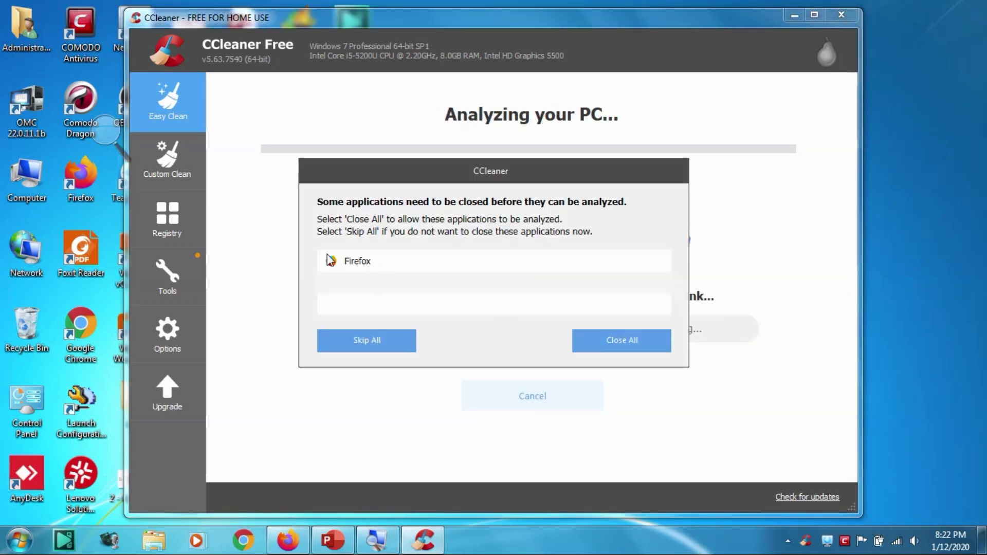
pyautogui.rightClick(288, 542)
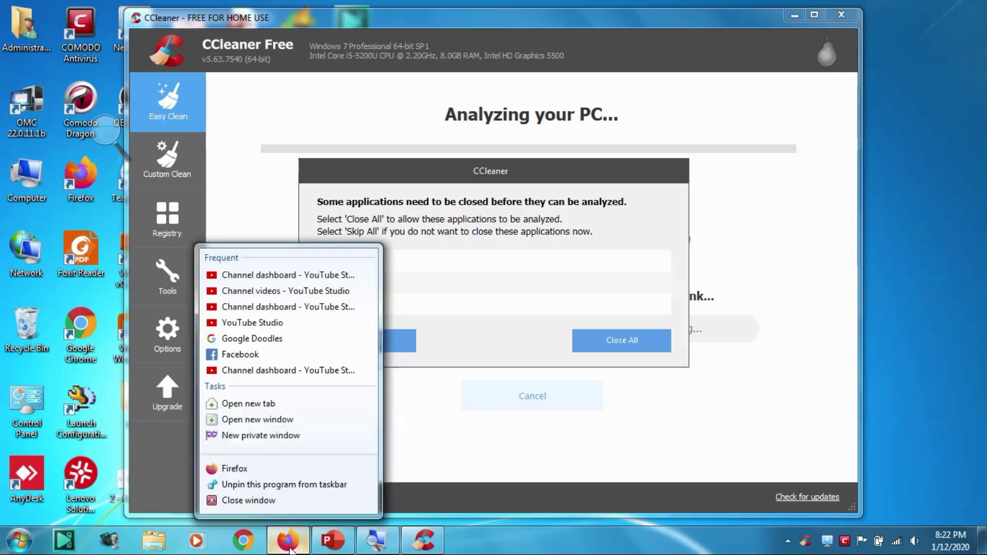
pyautogui.click(275, 502)
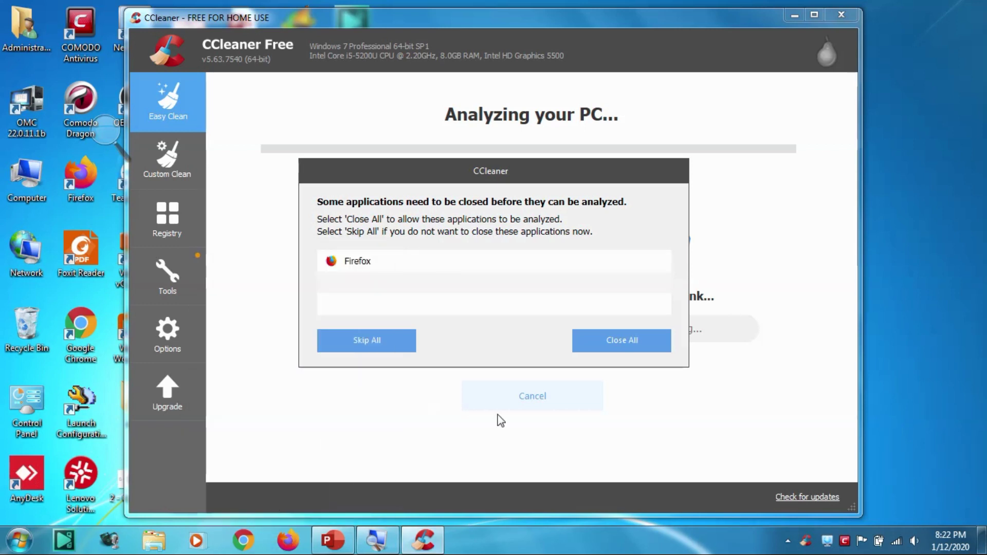
pyautogui.click(628, 348)
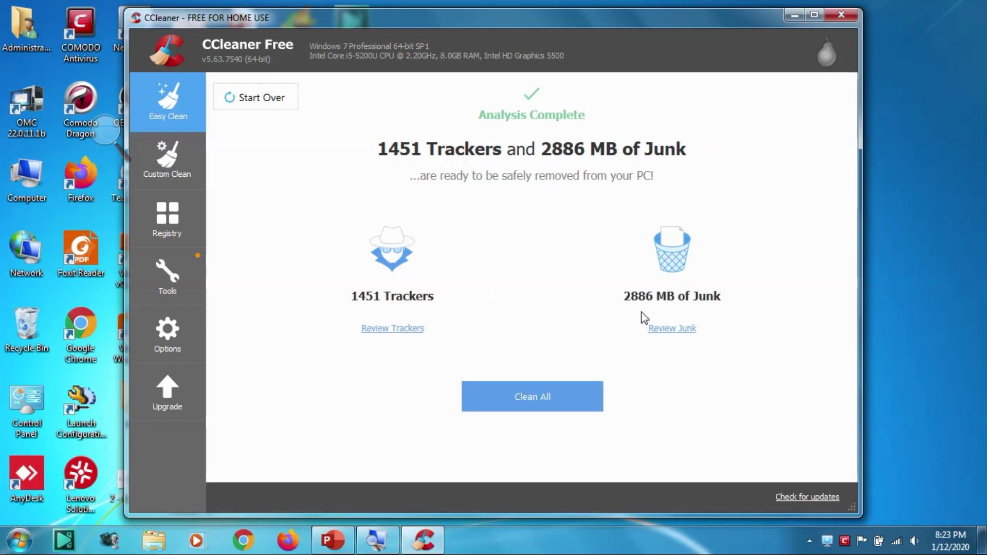
pyautogui.click(548, 398)
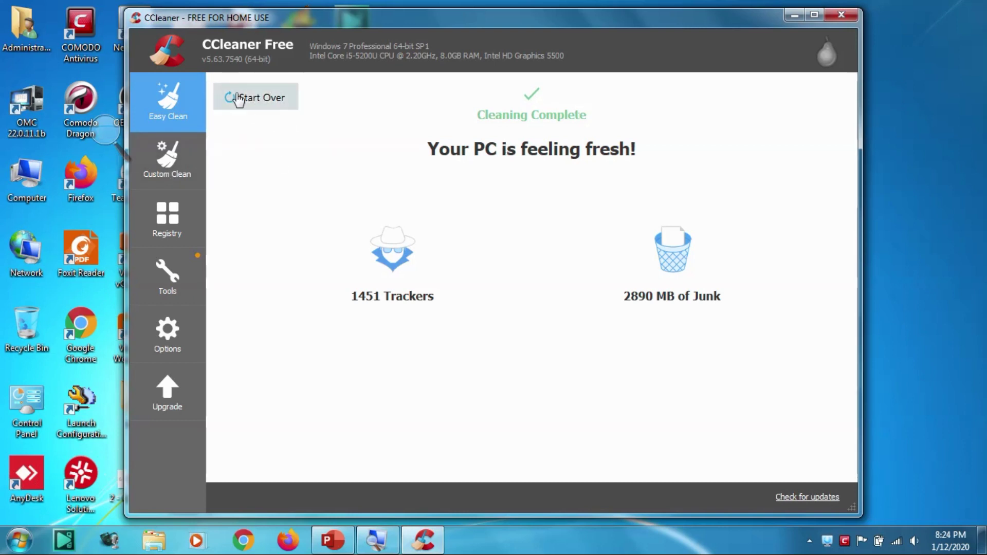
# - Review the Windows items in Custom Clean and the issue categories of the Registry cleaner
pyautogui.click(179, 172)
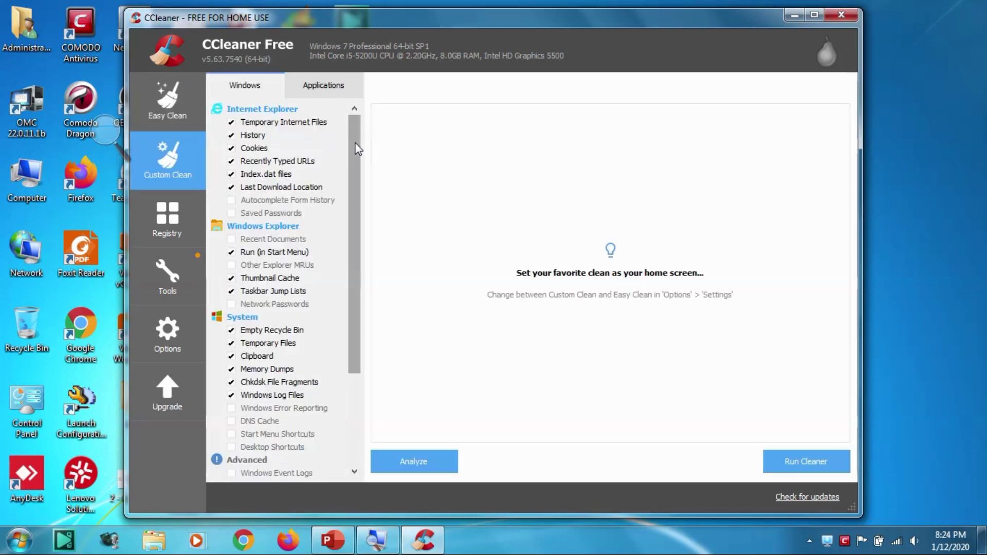
pyautogui.moveTo(354, 148)
pyautogui.mouseDown()
pyautogui.moveTo(355, 298)
pyautogui.moveTo(348, 134)
pyautogui.mouseUp()
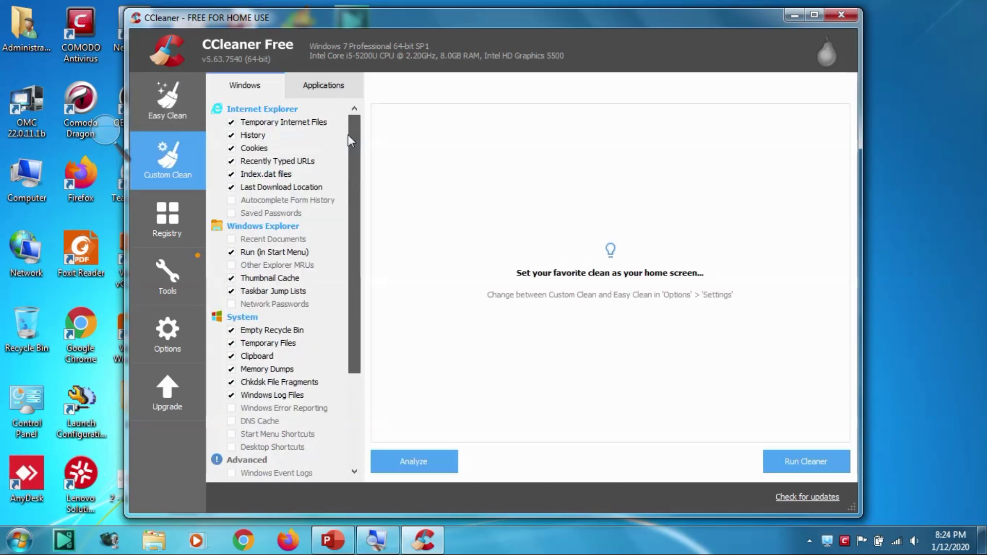
pyautogui.click(149, 110)
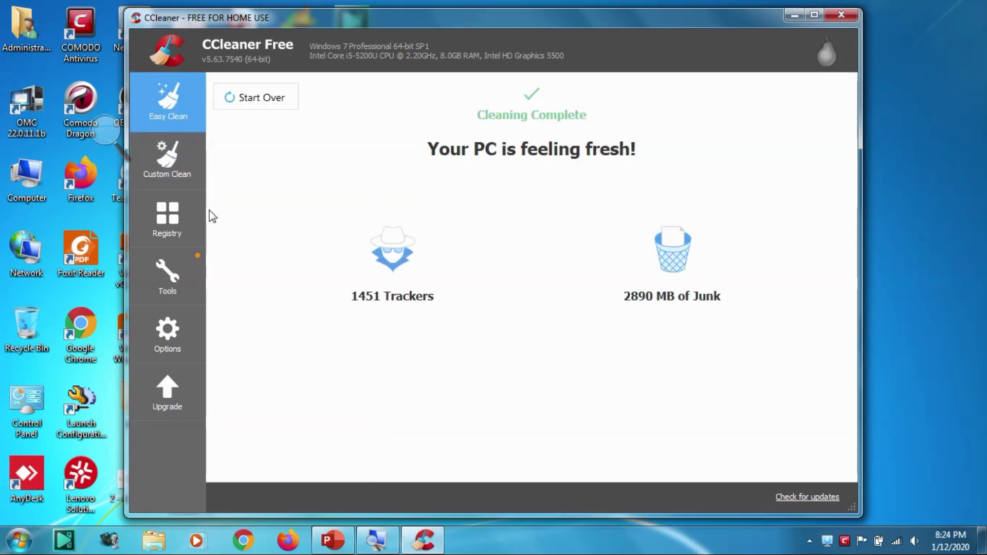
pyautogui.click(156, 169)
pyautogui.click(172, 217)
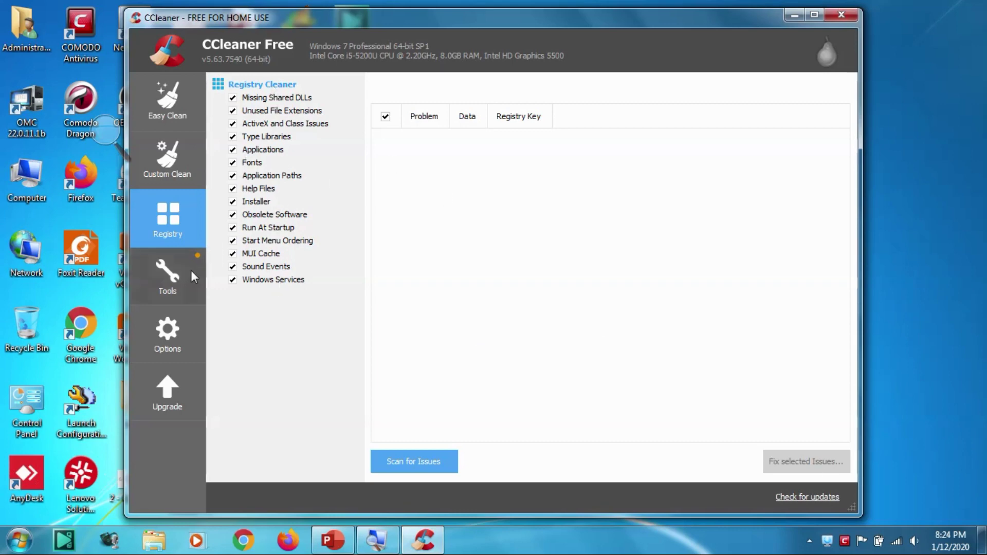
# - Browse the removable programs in Tools, opening the Adobe Flash Player 32 NPAPI uninstaller and closing it without uninstalling
pyautogui.click(173, 278)
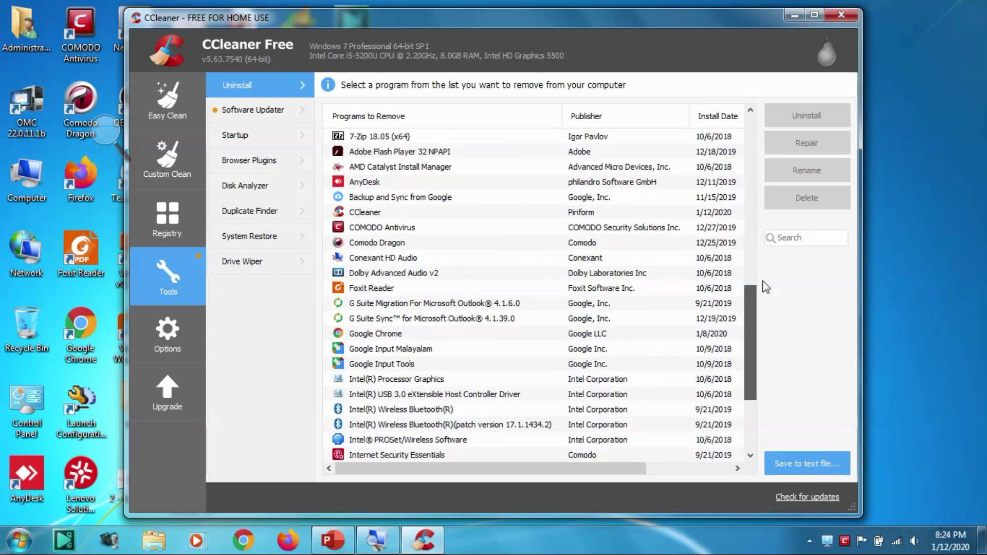
pyautogui.click(546, 152)
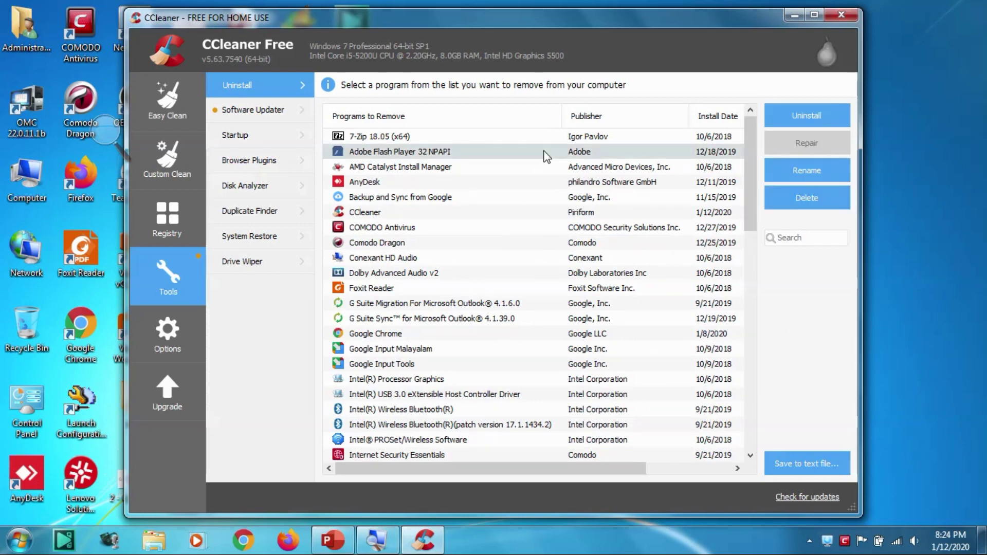
pyautogui.click(793, 116)
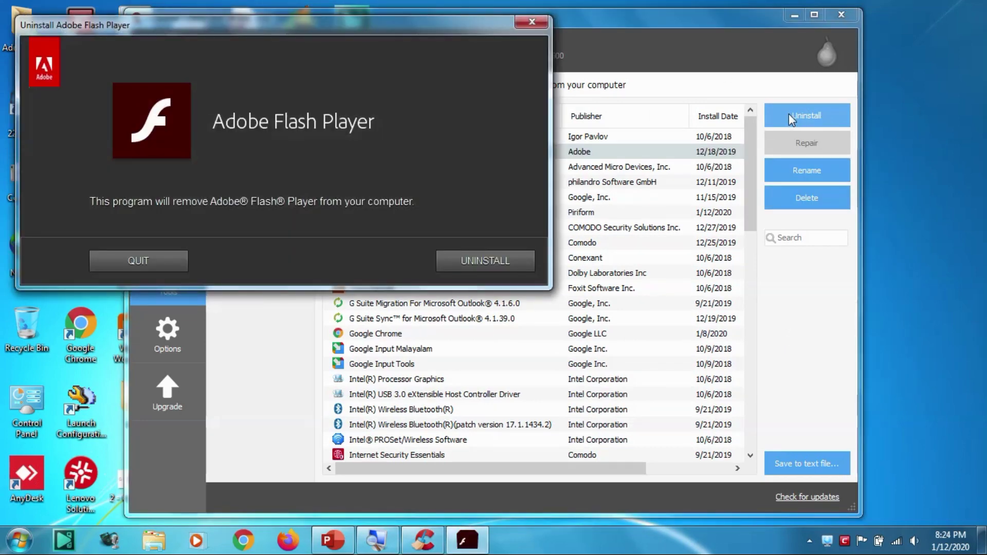
pyautogui.click(531, 23)
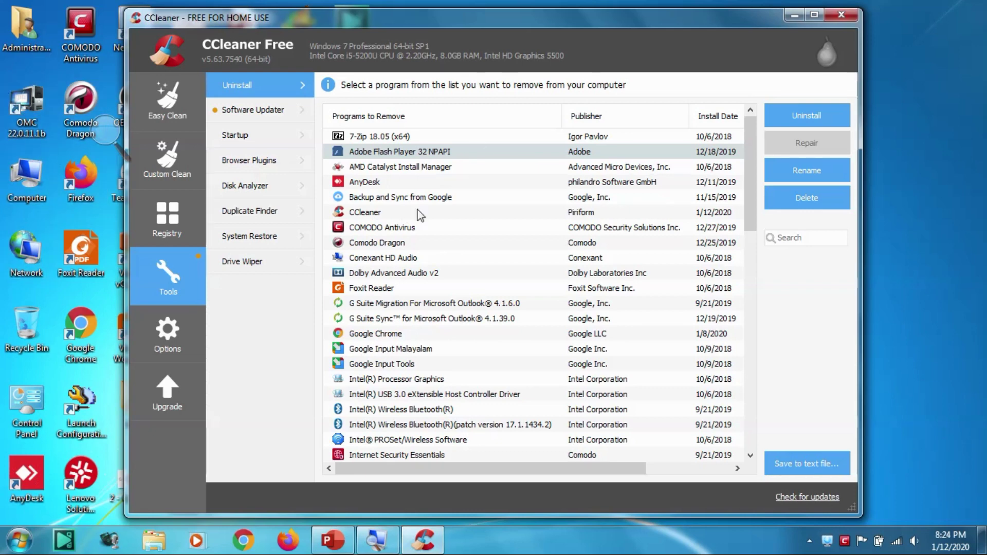
pyautogui.scroll(-13, 627, 250)
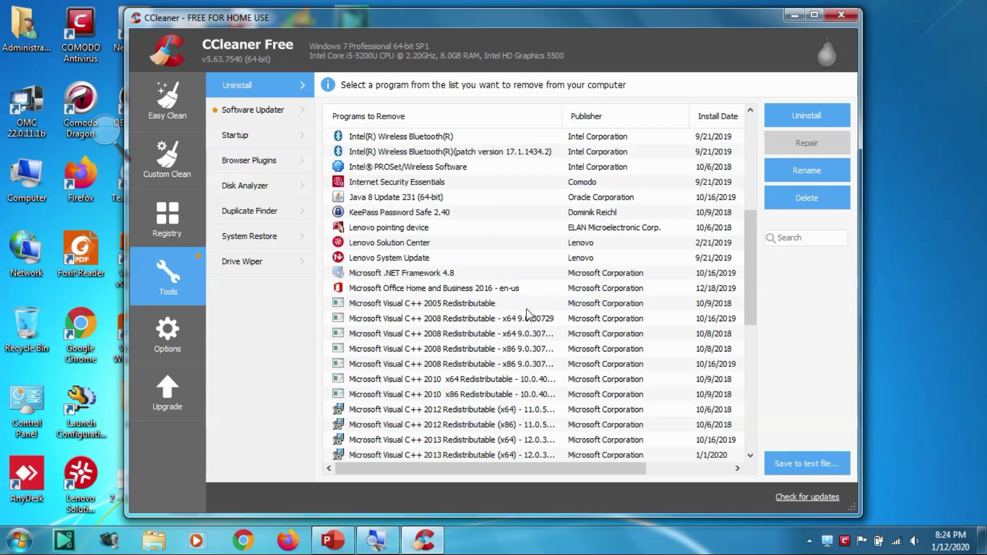
pyautogui.scroll(10, 627, 250)
# - Try to update all listed programs with Software Updater and decline the upgrade offer
pyautogui.click(235, 119)
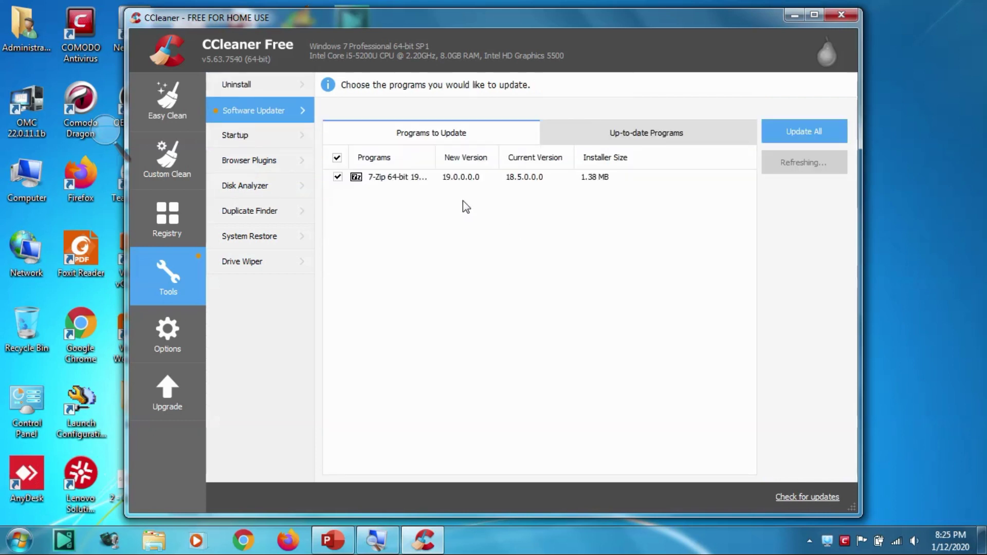
pyautogui.click(815, 127)
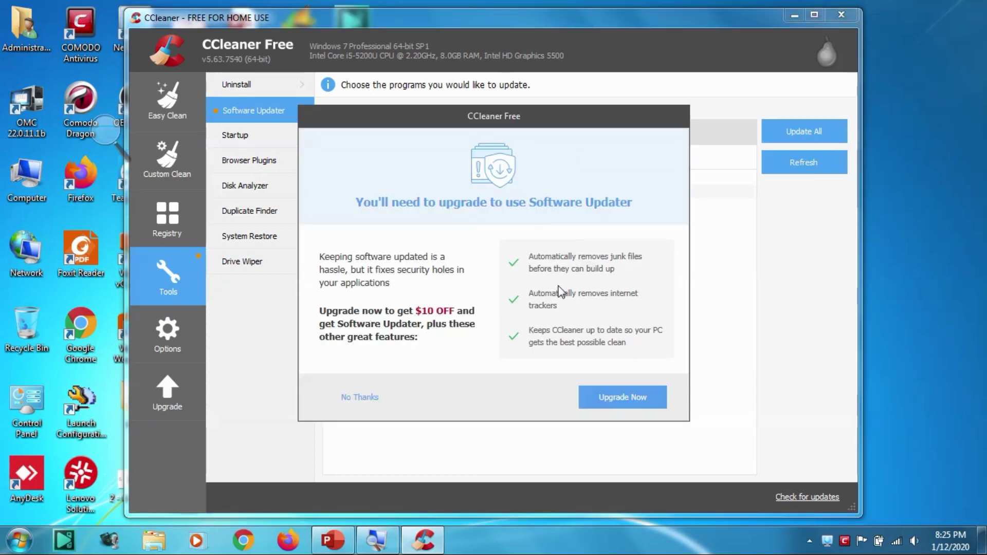
pyautogui.click(364, 399)
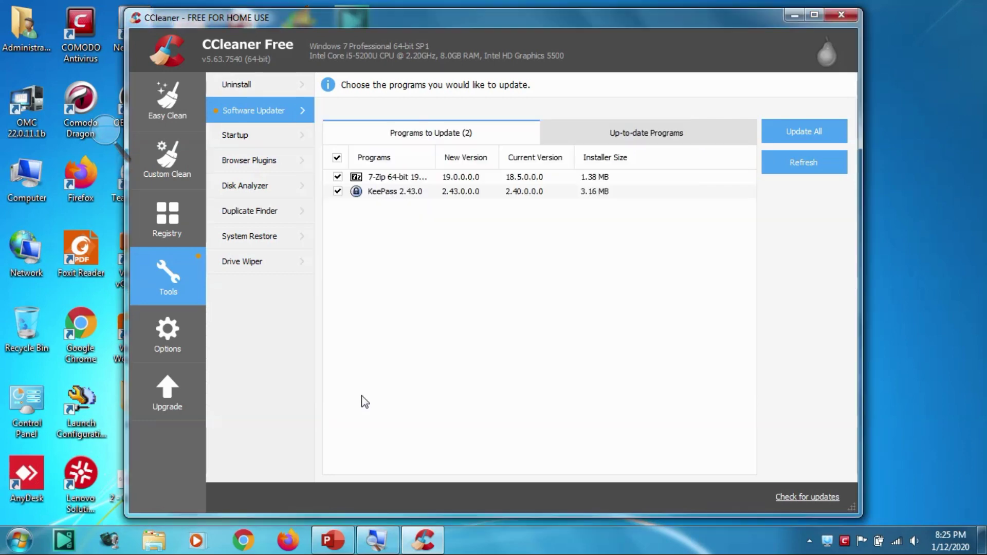
# - Look through Startup, Browser Plugins, Disk Analyzer, Duplicate Finder, System Restore, Drive Wiper and the Options, and return to Easy Clean
pyautogui.click(234, 135)
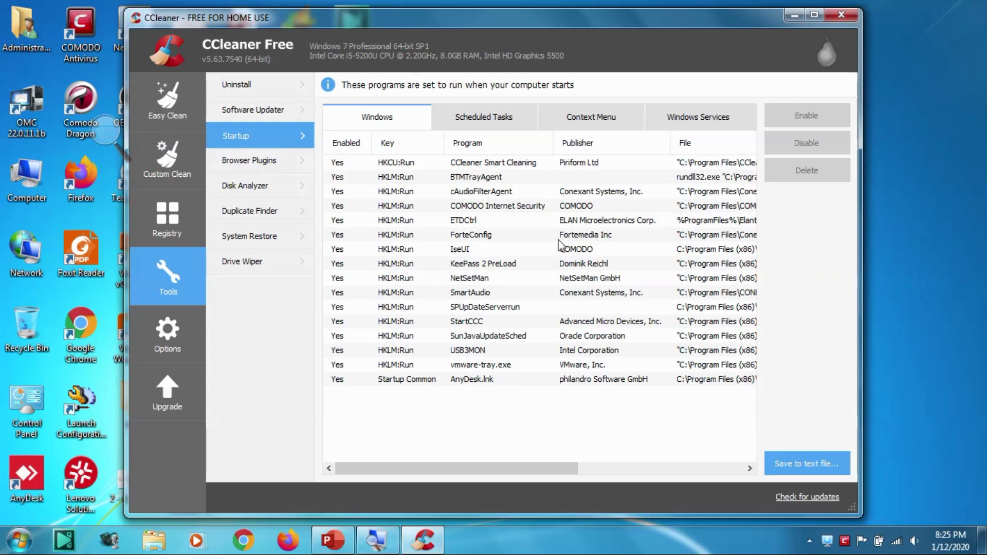
pyautogui.click(243, 162)
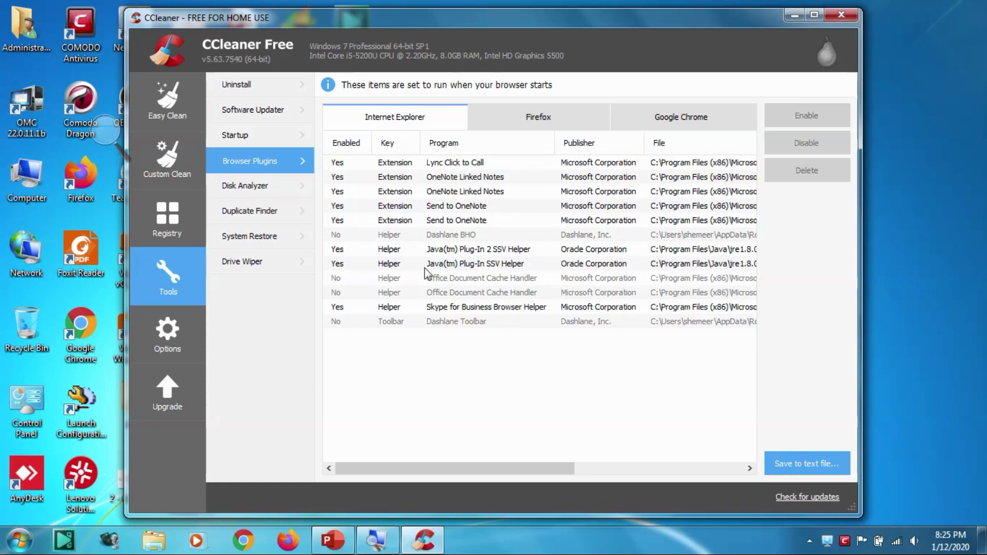
pyautogui.click(240, 184)
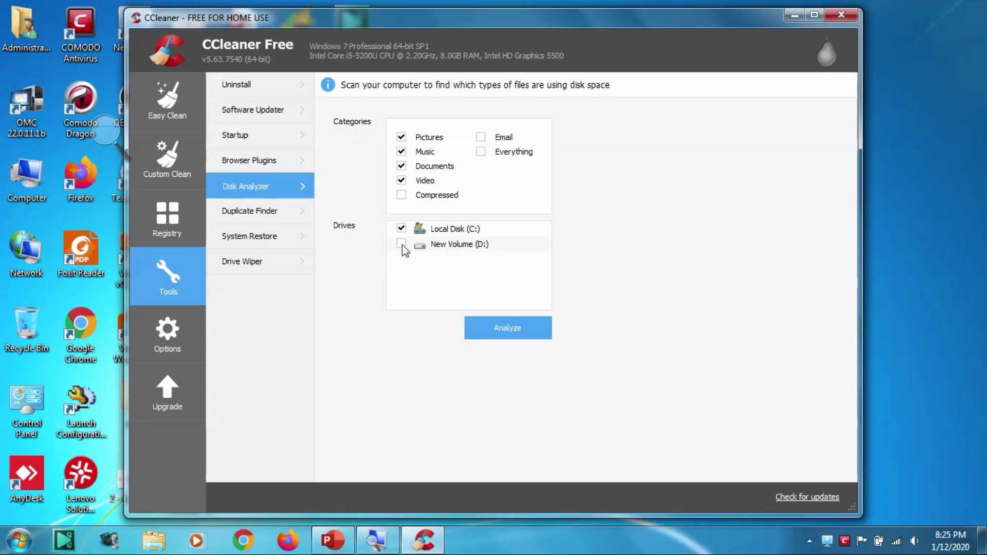
pyautogui.click(254, 220)
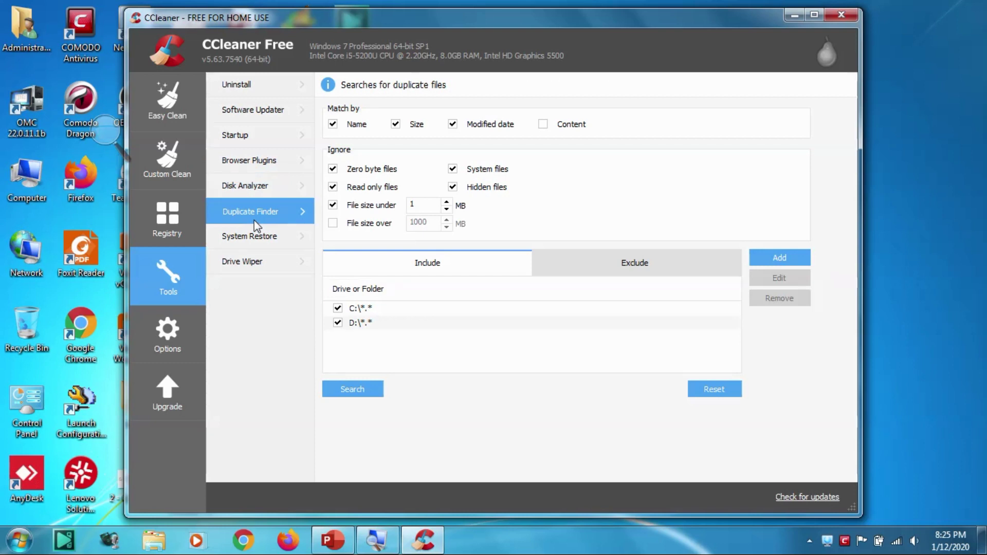
pyautogui.click(262, 242)
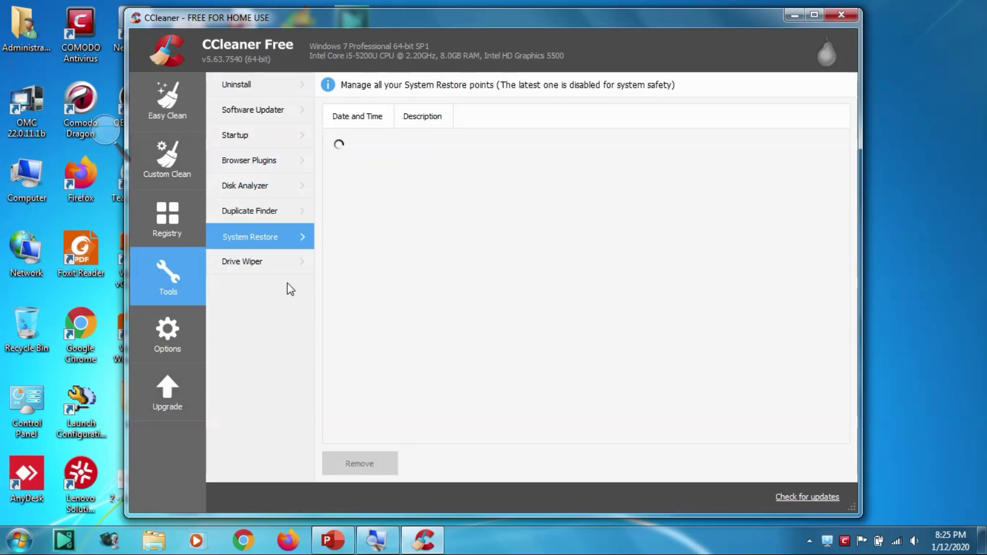
pyautogui.click(251, 256)
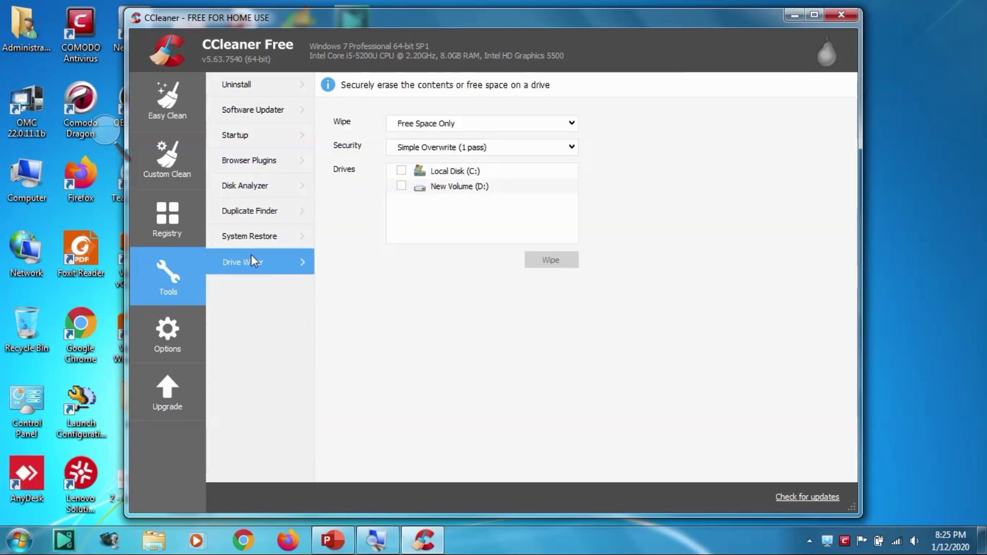
pyautogui.click(168, 341)
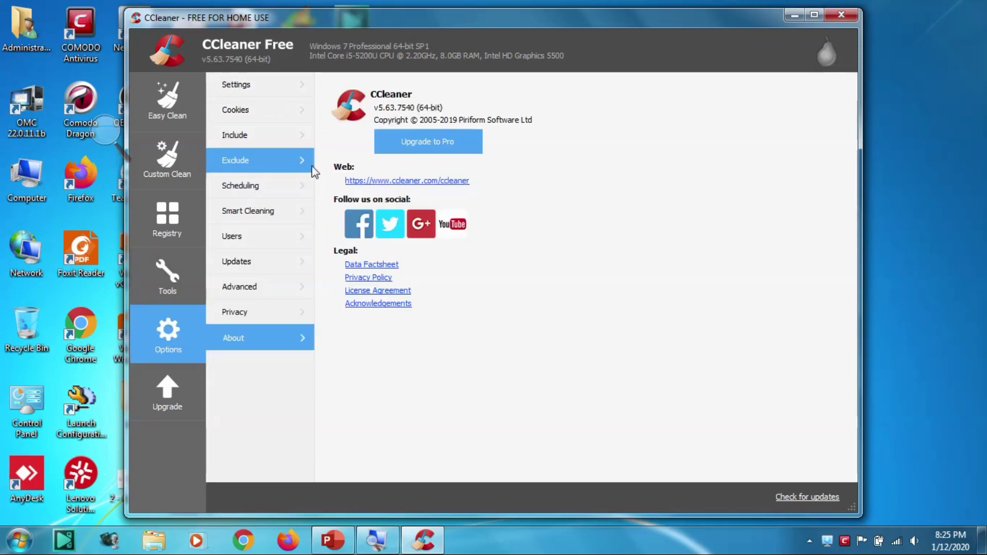
pyautogui.click(149, 115)
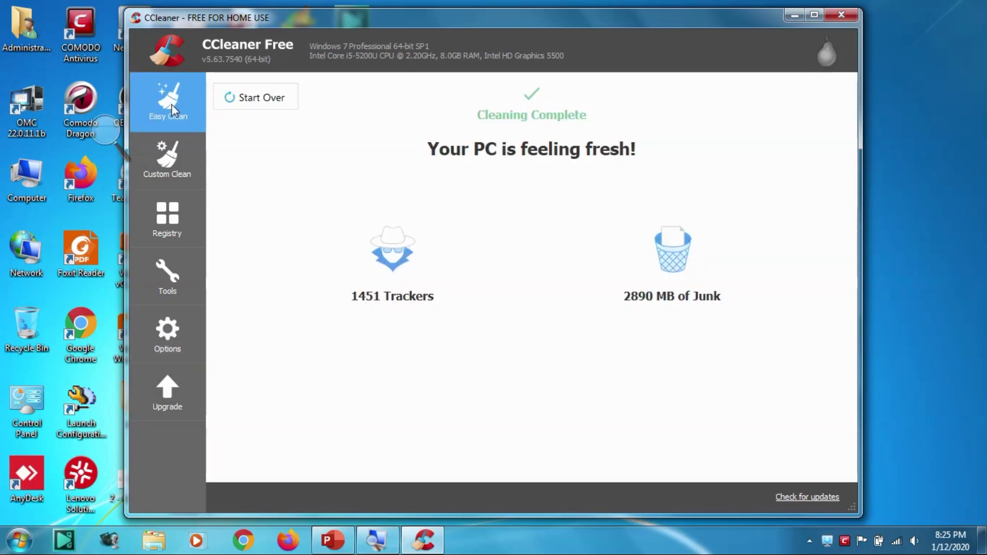